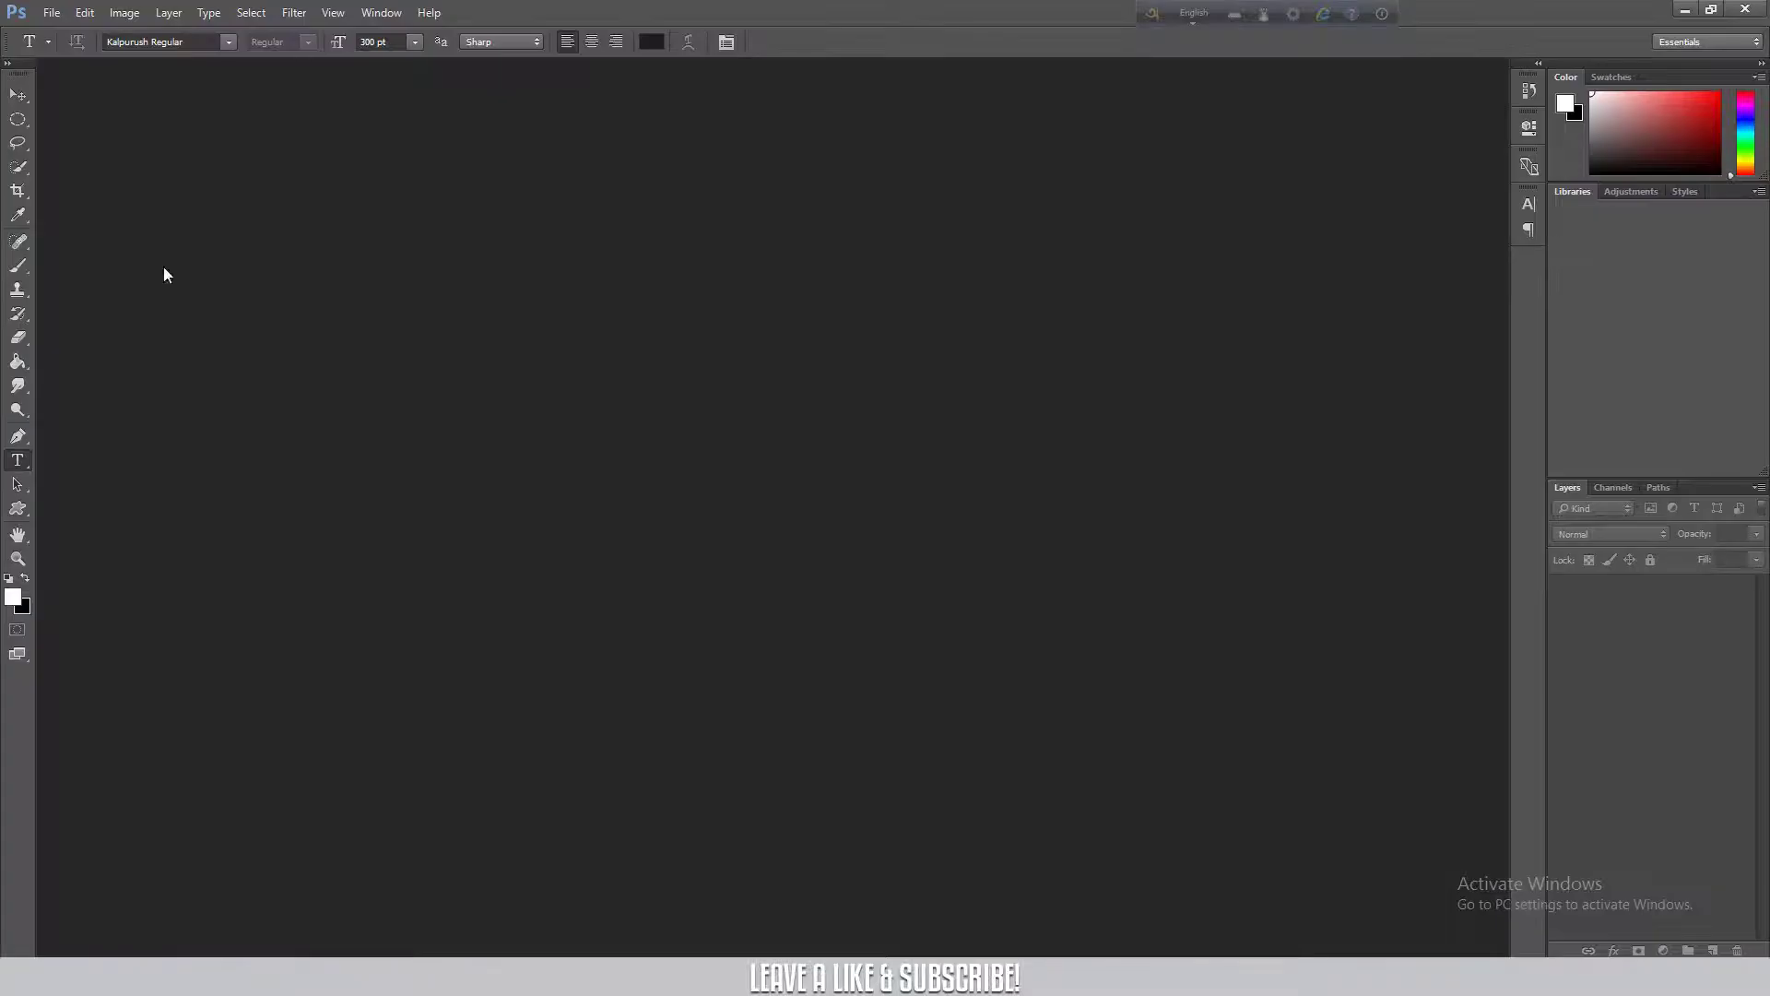
# Create a new 1920×1080 px document at 72 ppi and add an empty Layer 1
pyautogui.click(51, 13)
pyautogui.click(74, 31)
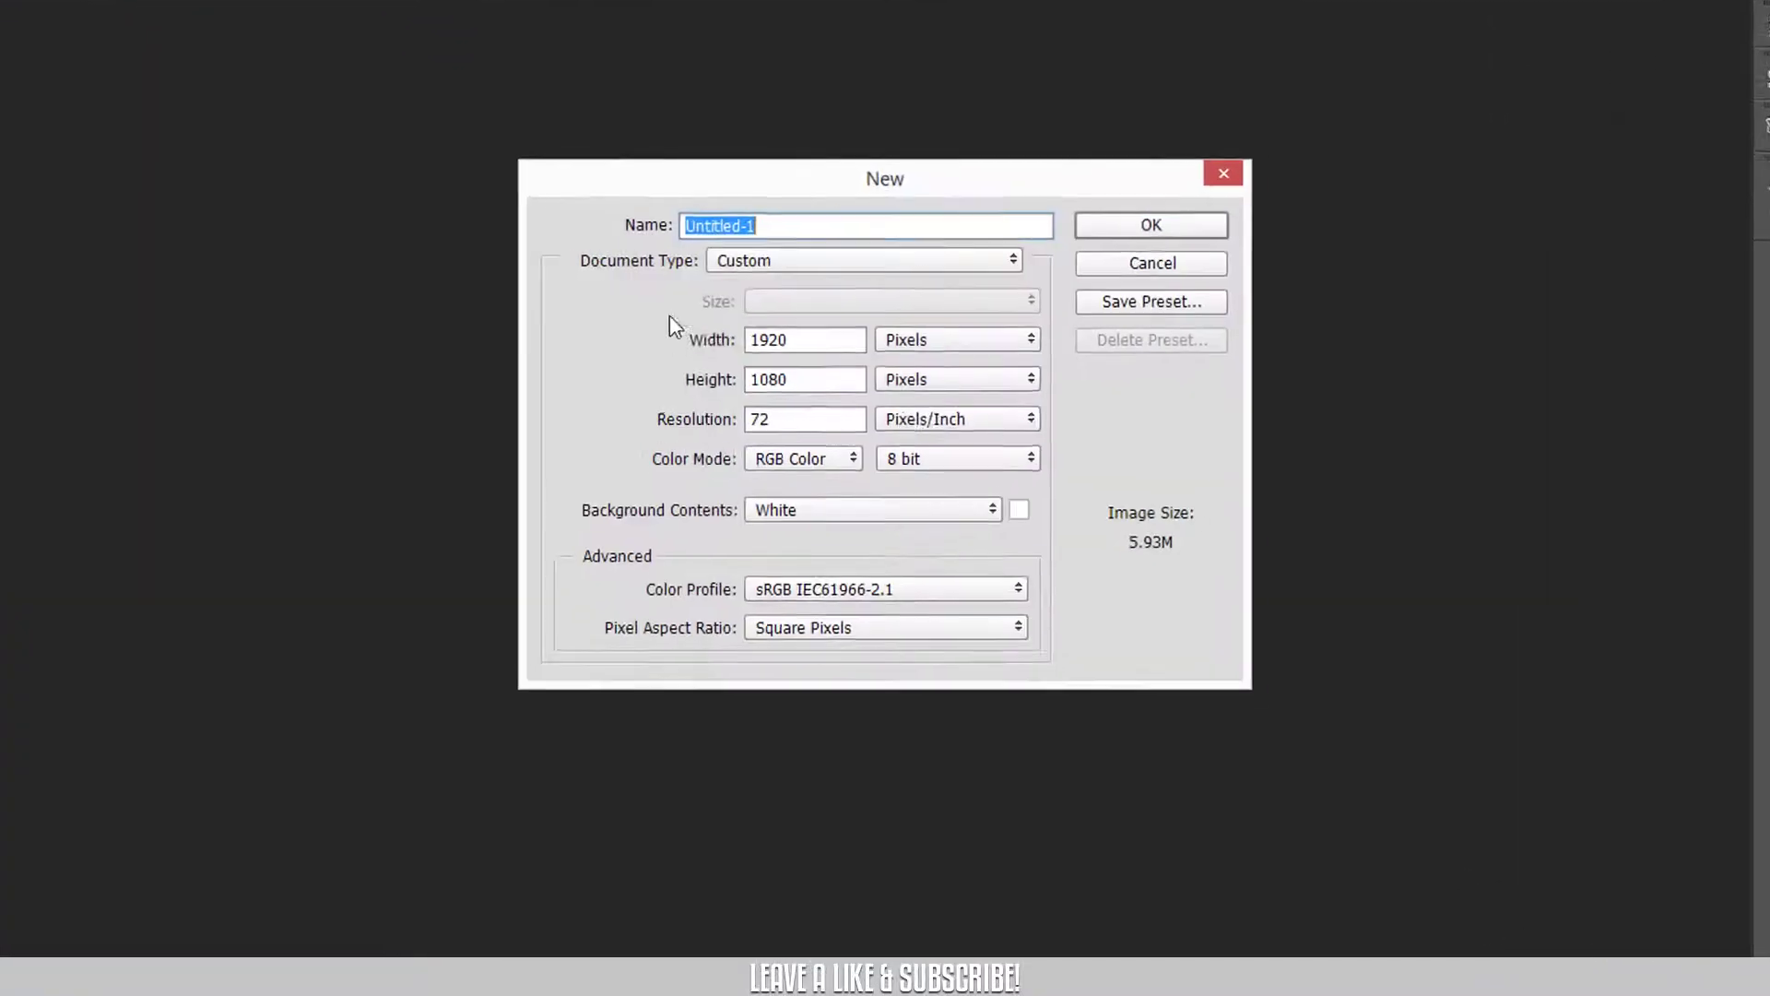
pyautogui.moveTo(825, 339); pyautogui.dragTo(641, 339)
pyautogui.click(687, 385)
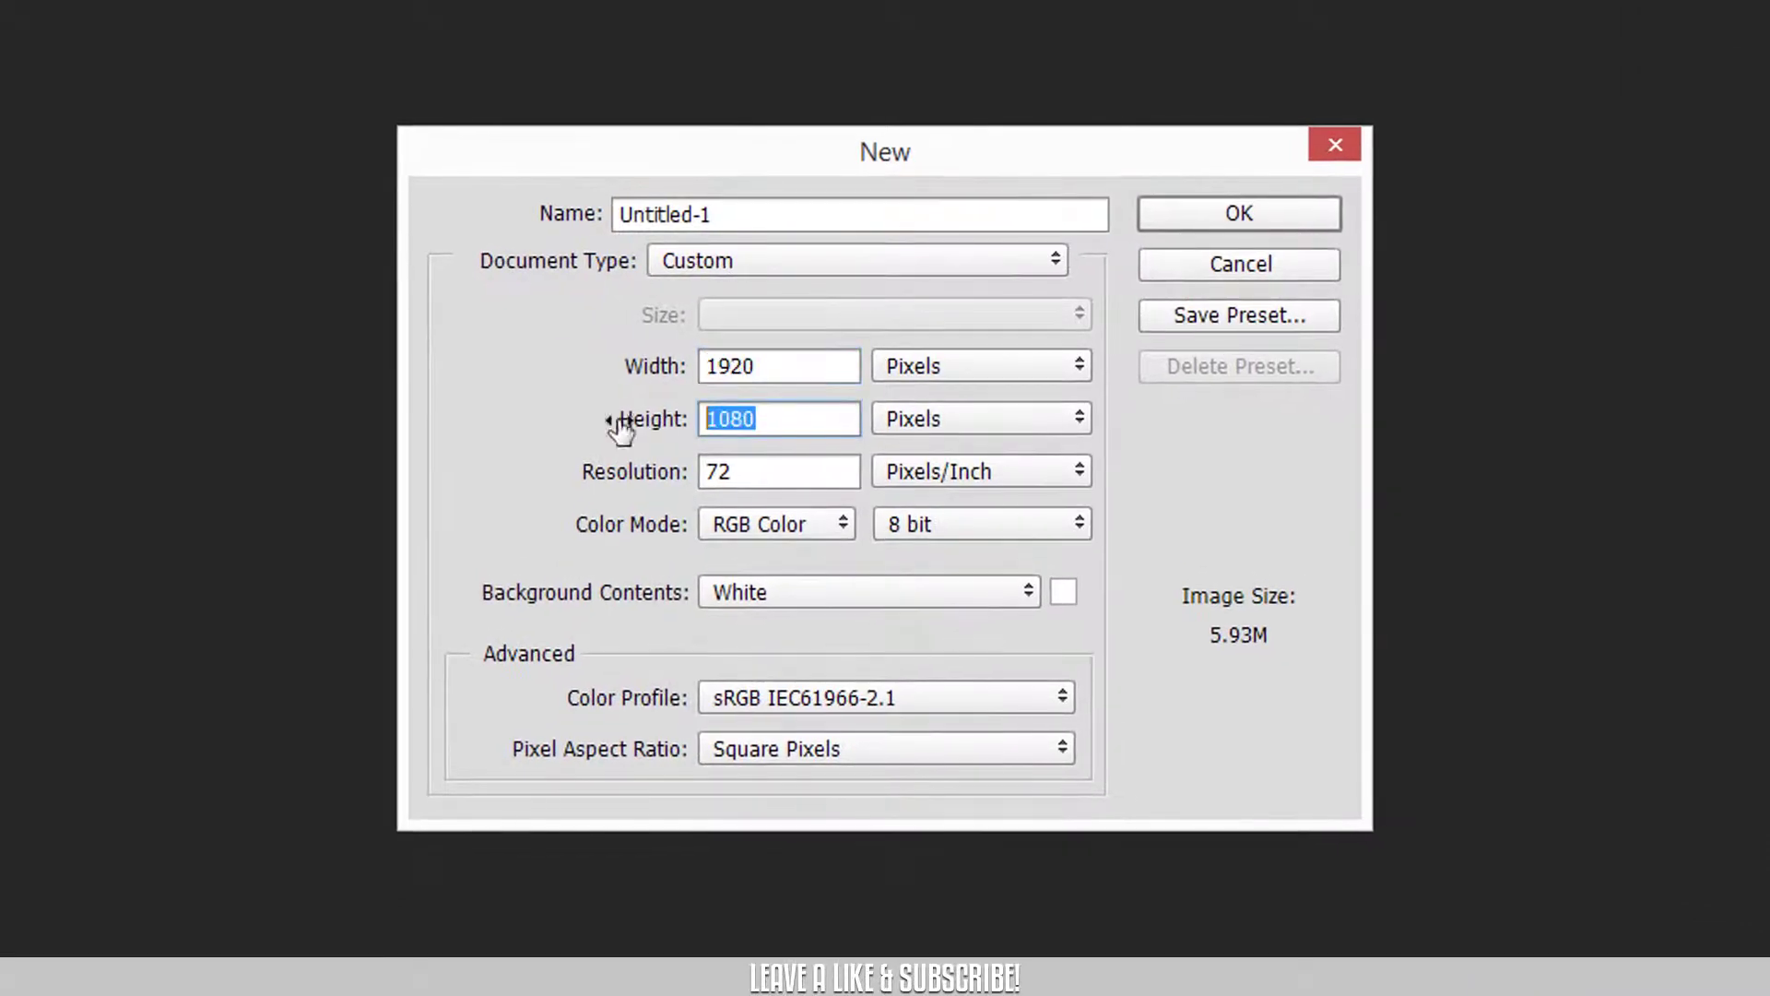
pyautogui.click(1239, 213)
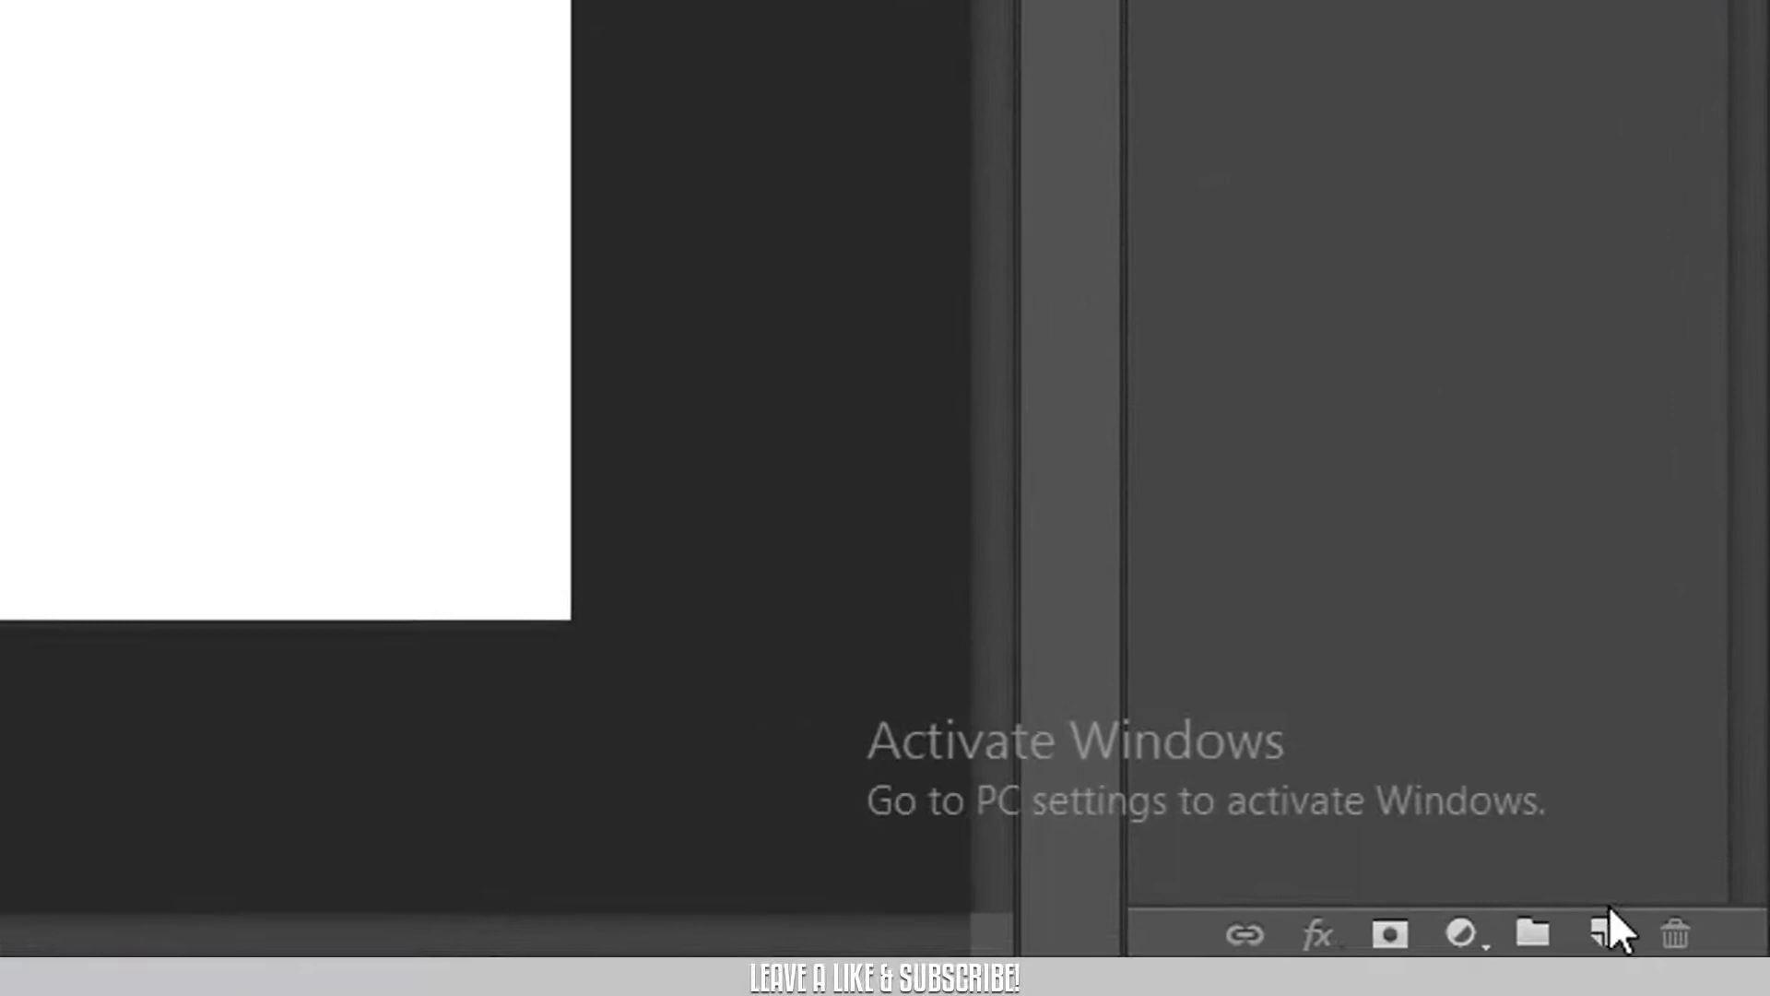
pyautogui.click(1604, 934)
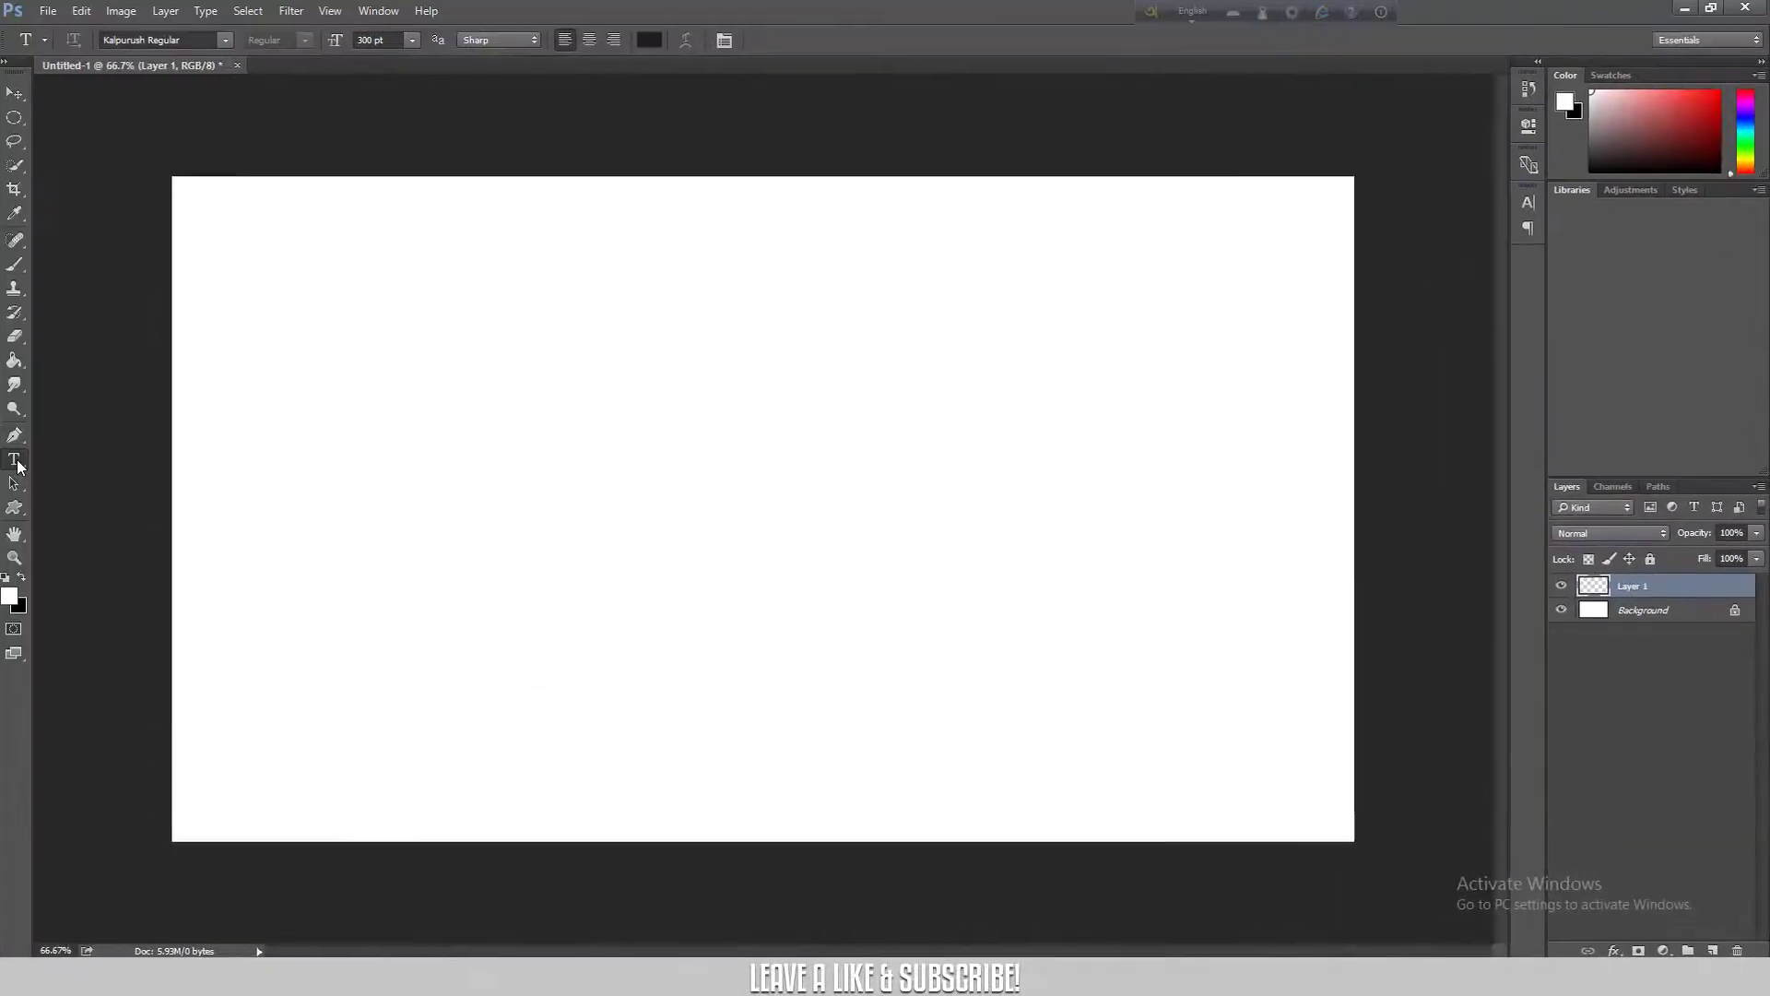
# Type 'zuktakkohr' phonetically in Bangla as text on the canvas in Kalpurush Regular
pyautogui.press('t')
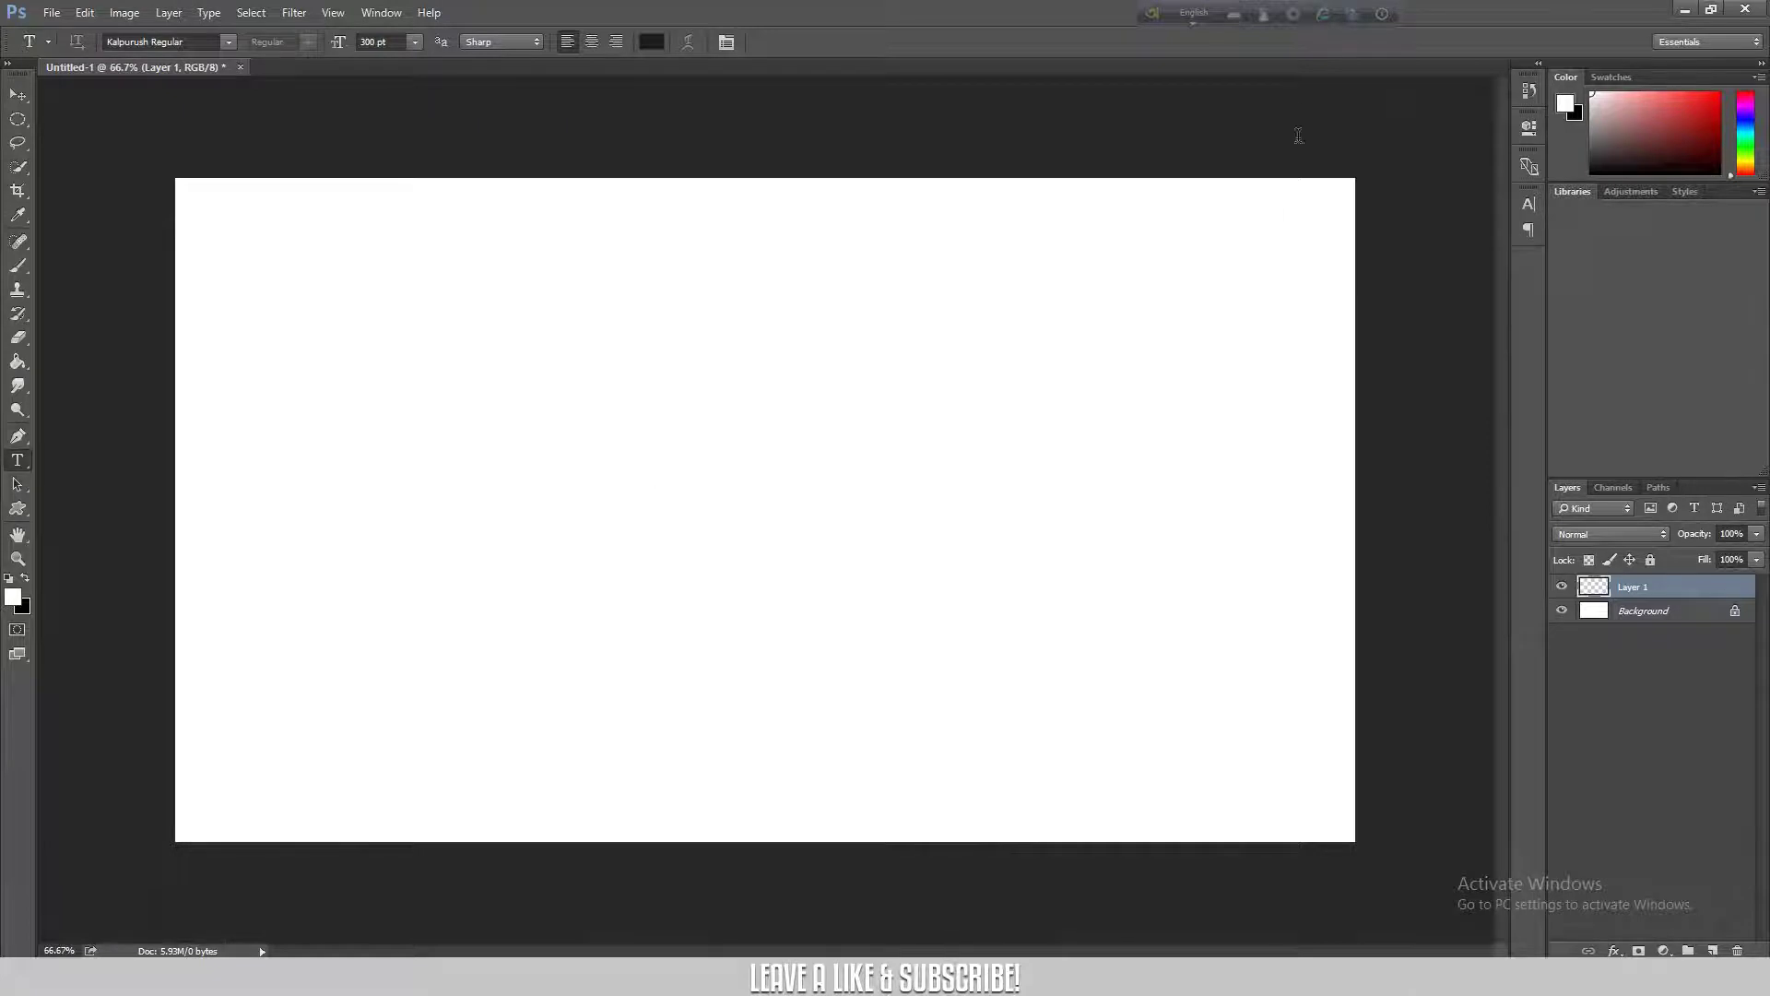
pyautogui.click(1201, 16)
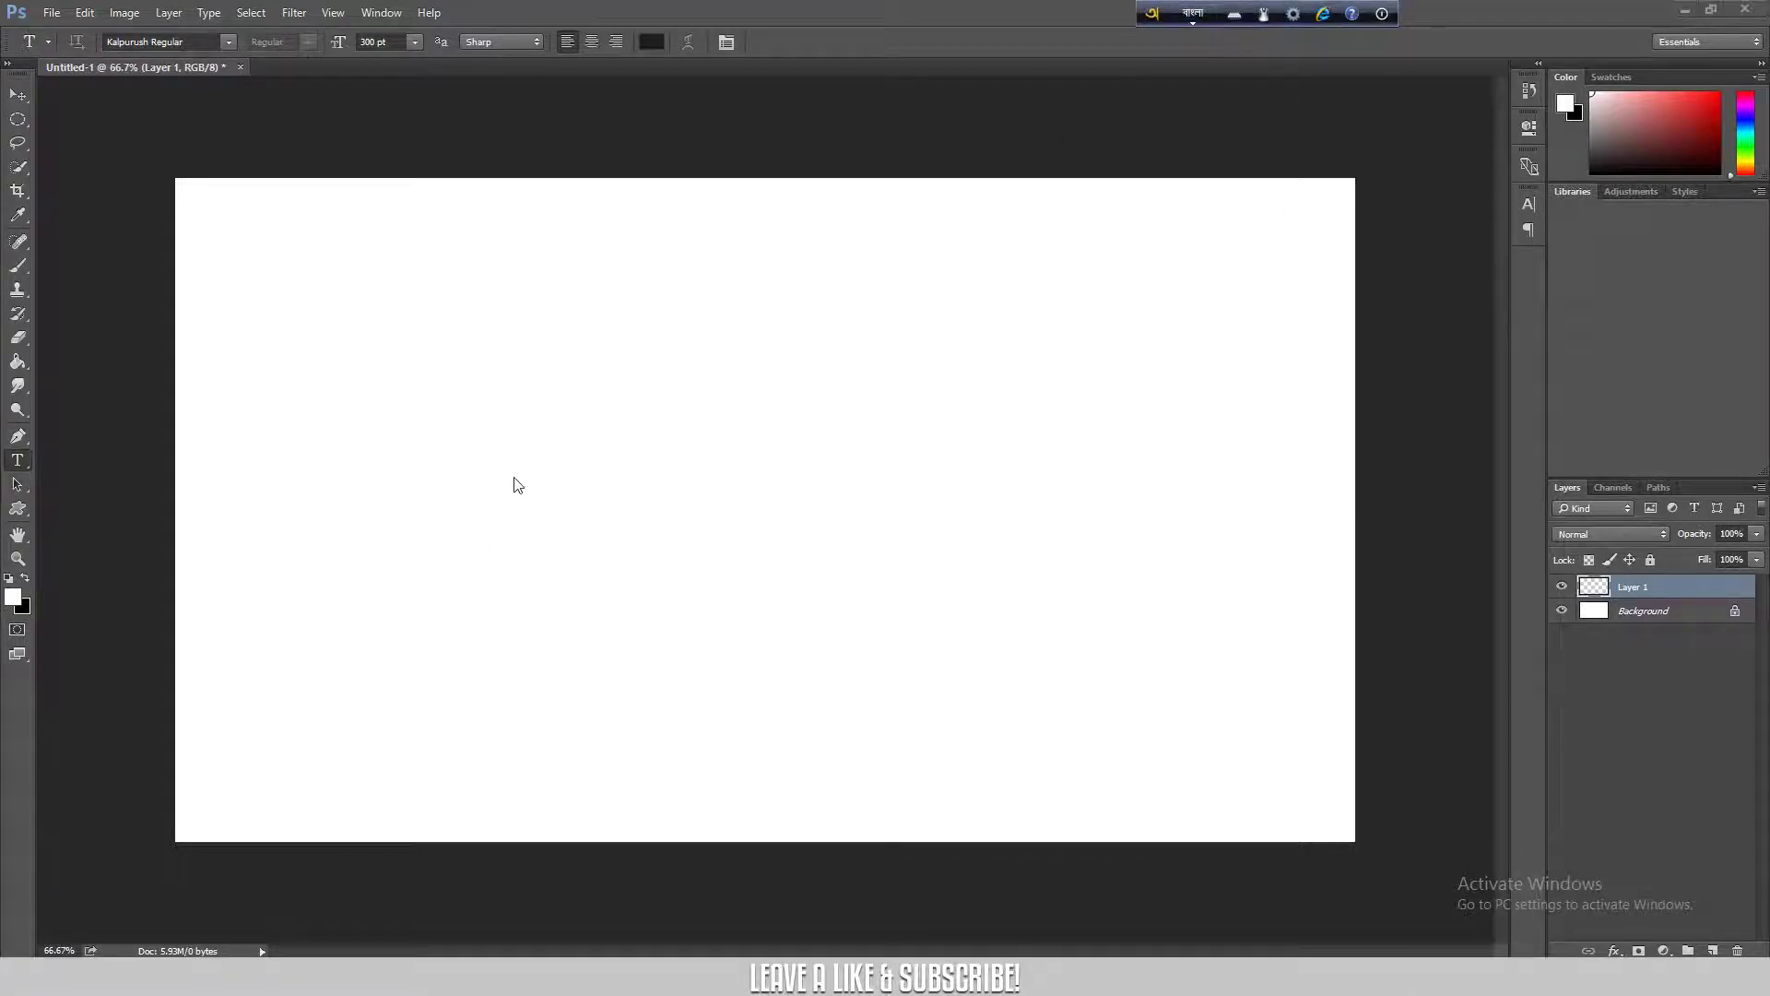
pyautogui.click(532, 522)
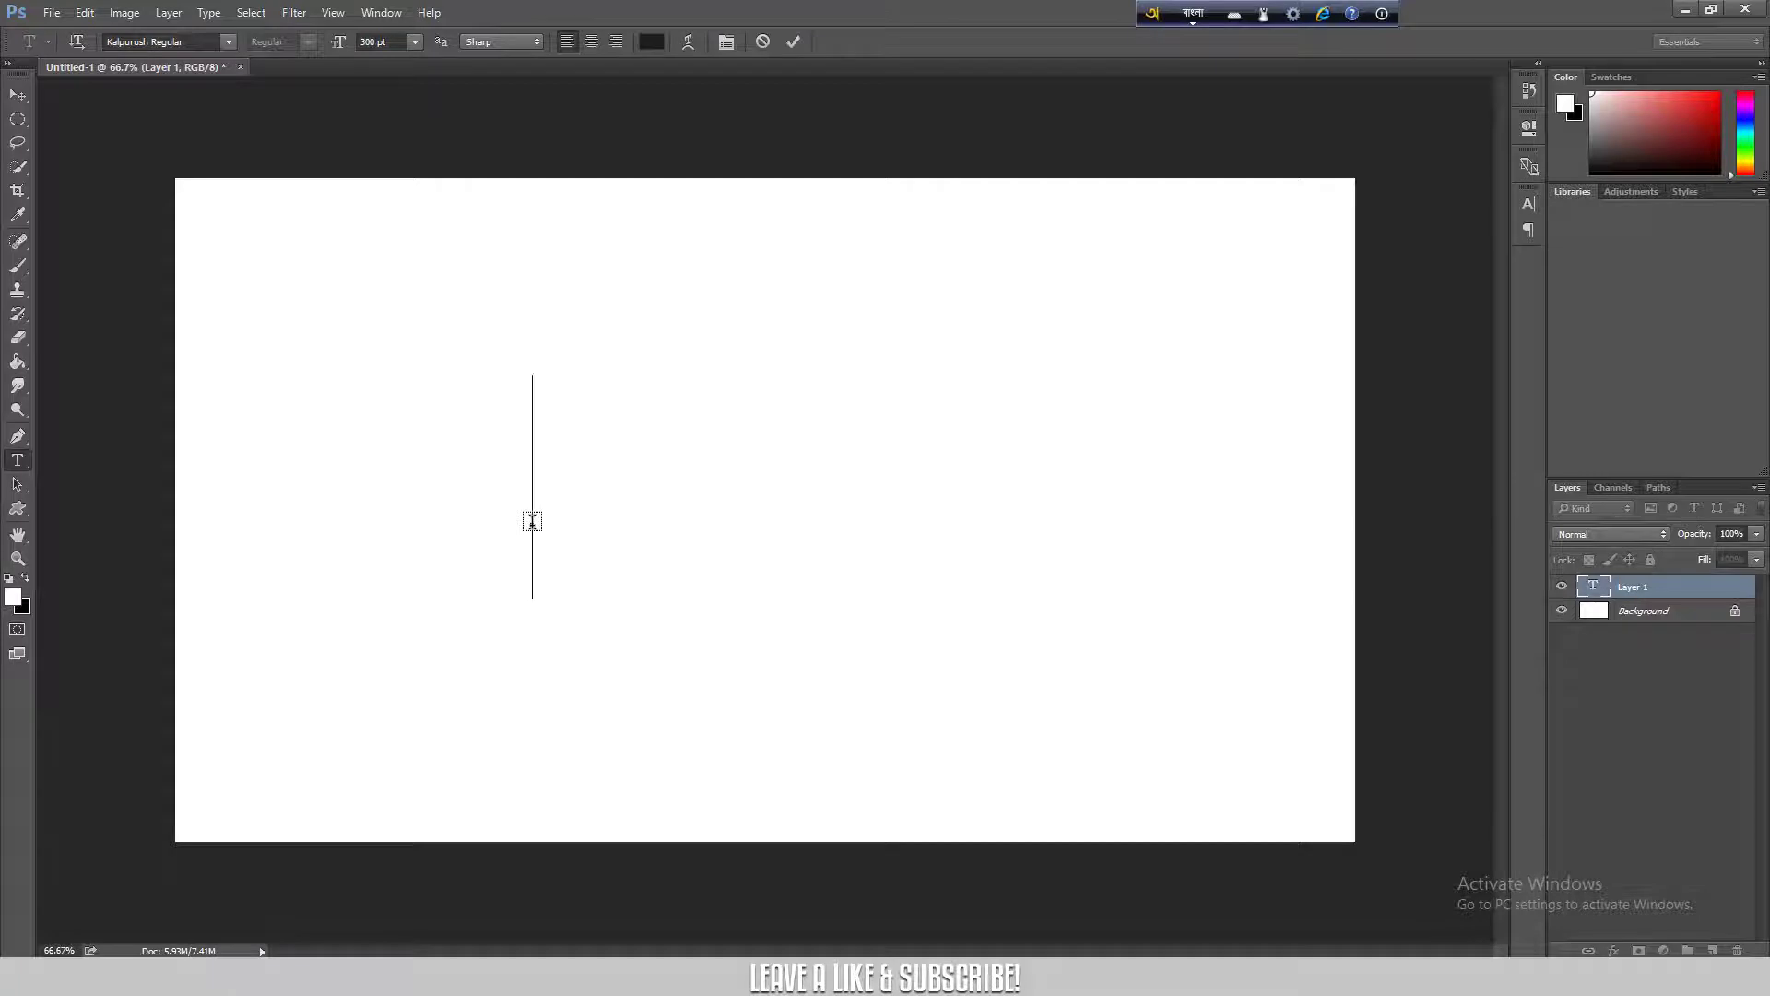
pyautogui.write('zuk')
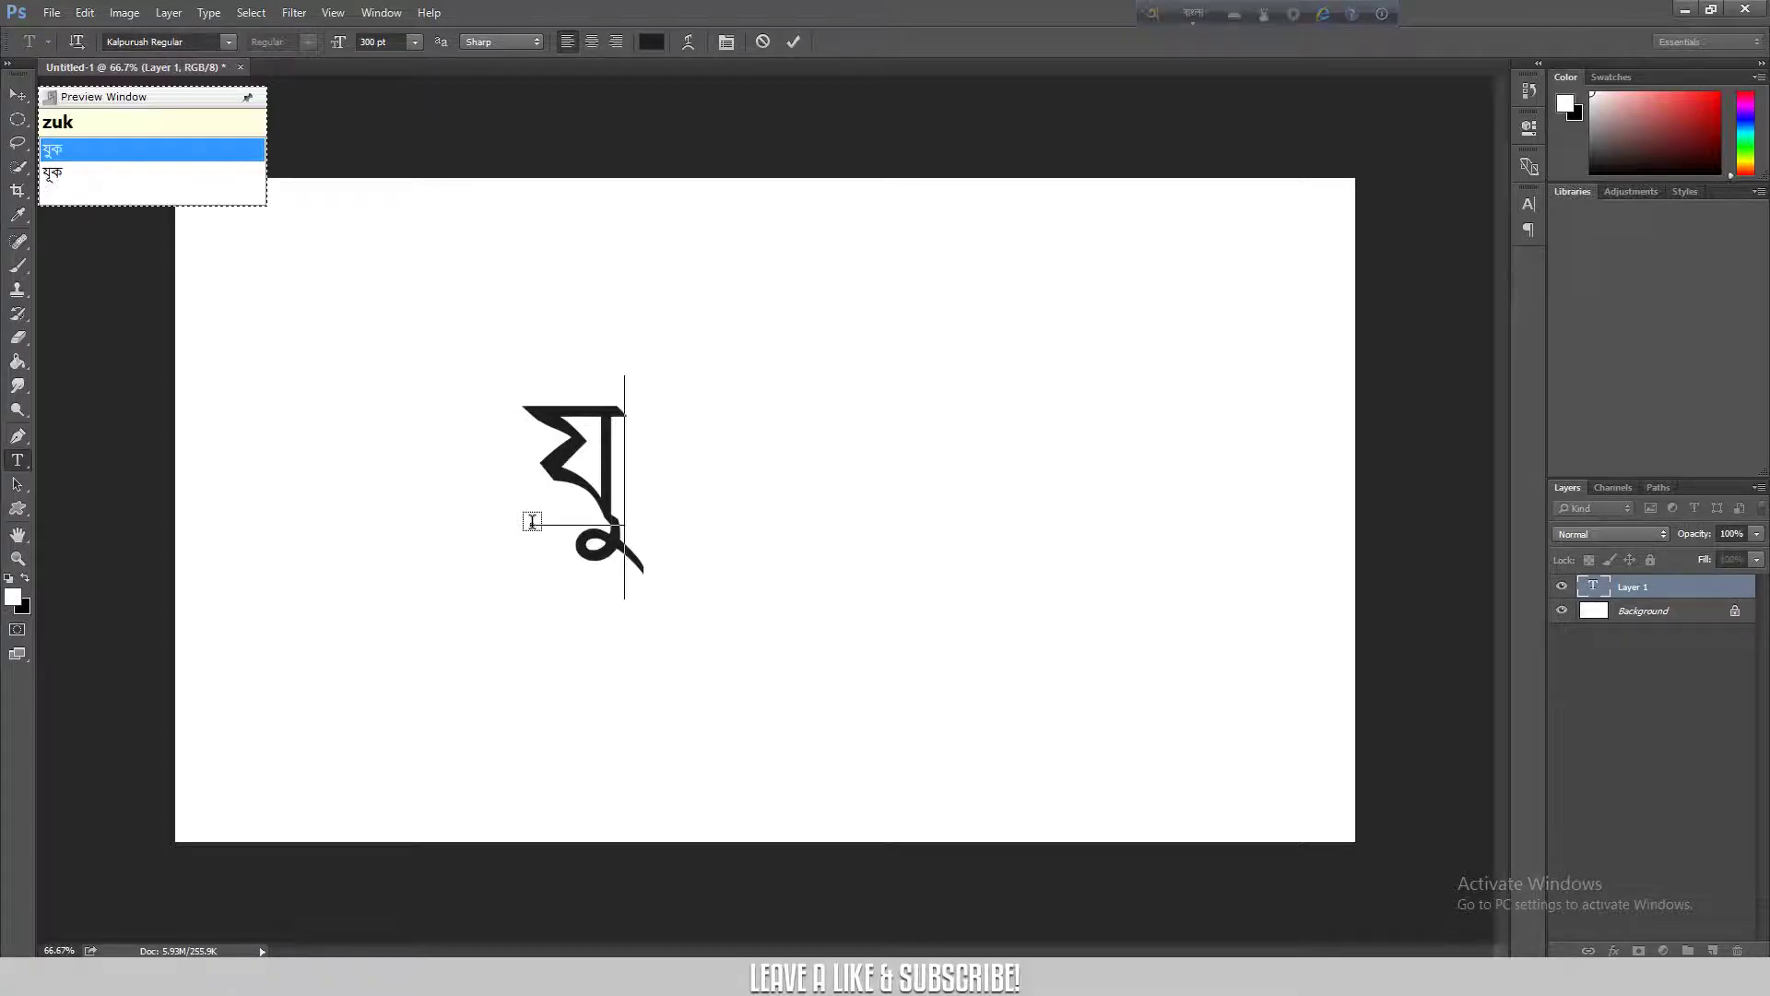
pyautogui.write('takkohr')
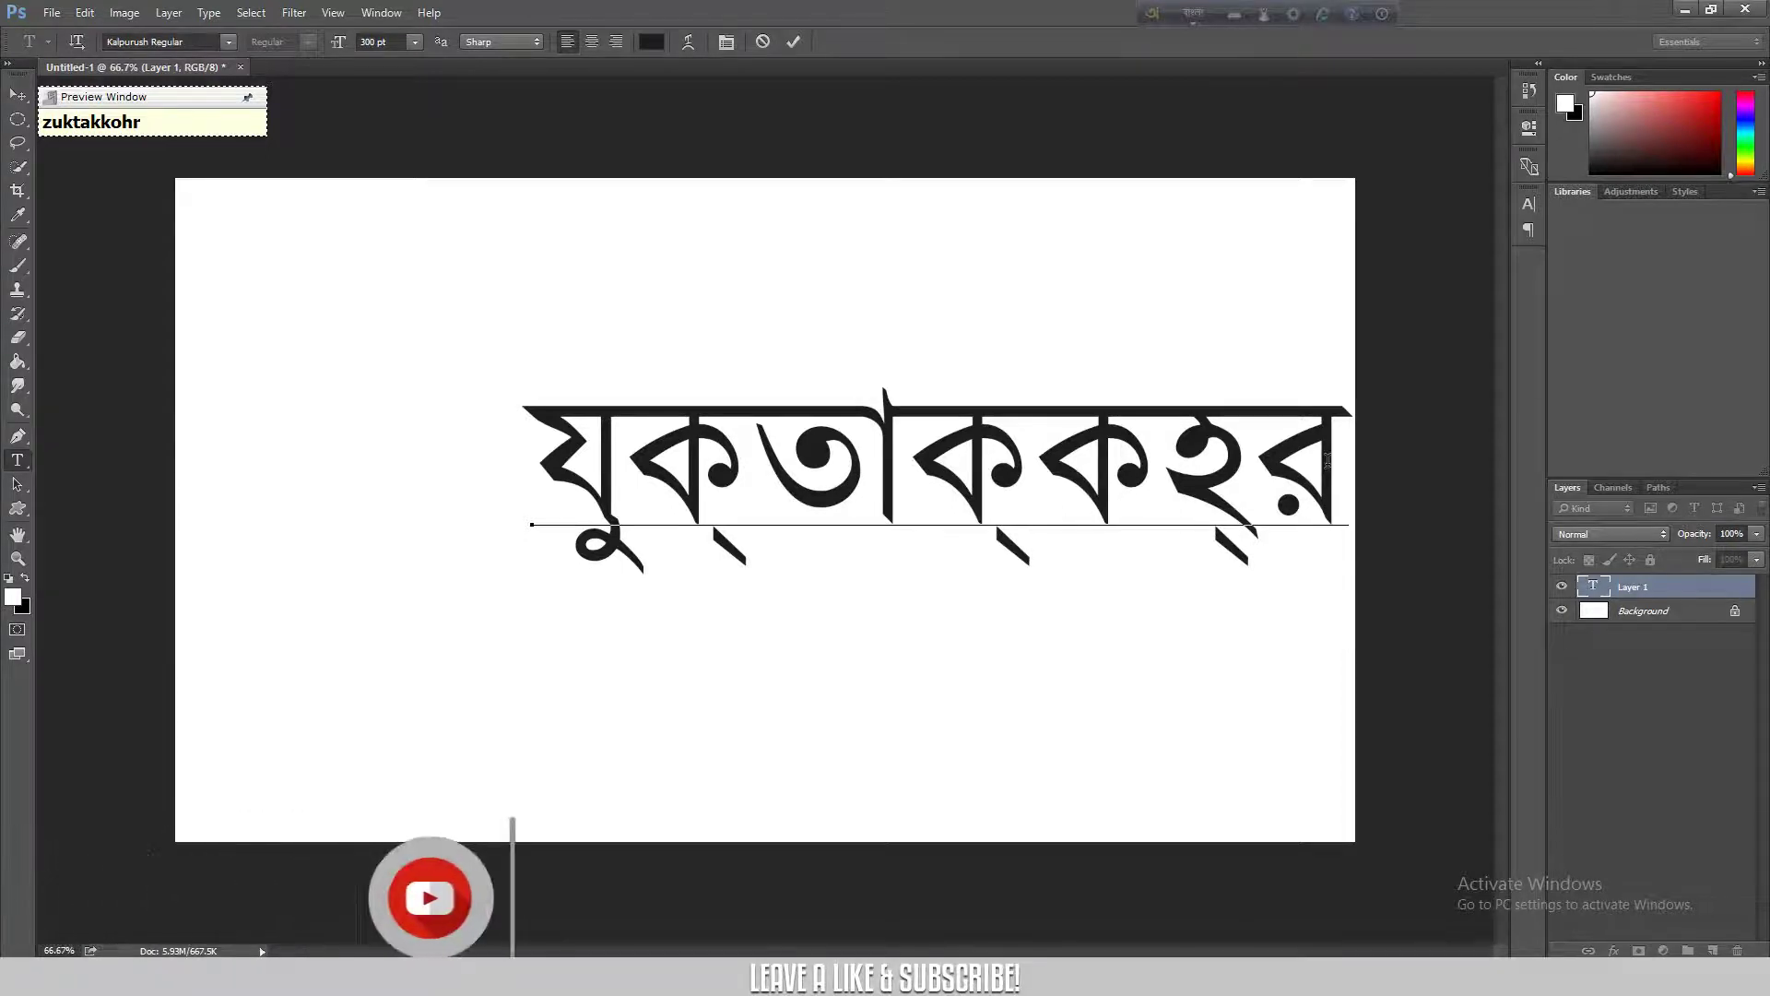
# Delete the broken Bangla text and switch Avro Keyboard's output to ANSI
pyautogui.moveTo(1328, 459); pyautogui.dragTo(556, 431)
pyautogui.press('BackSpace')
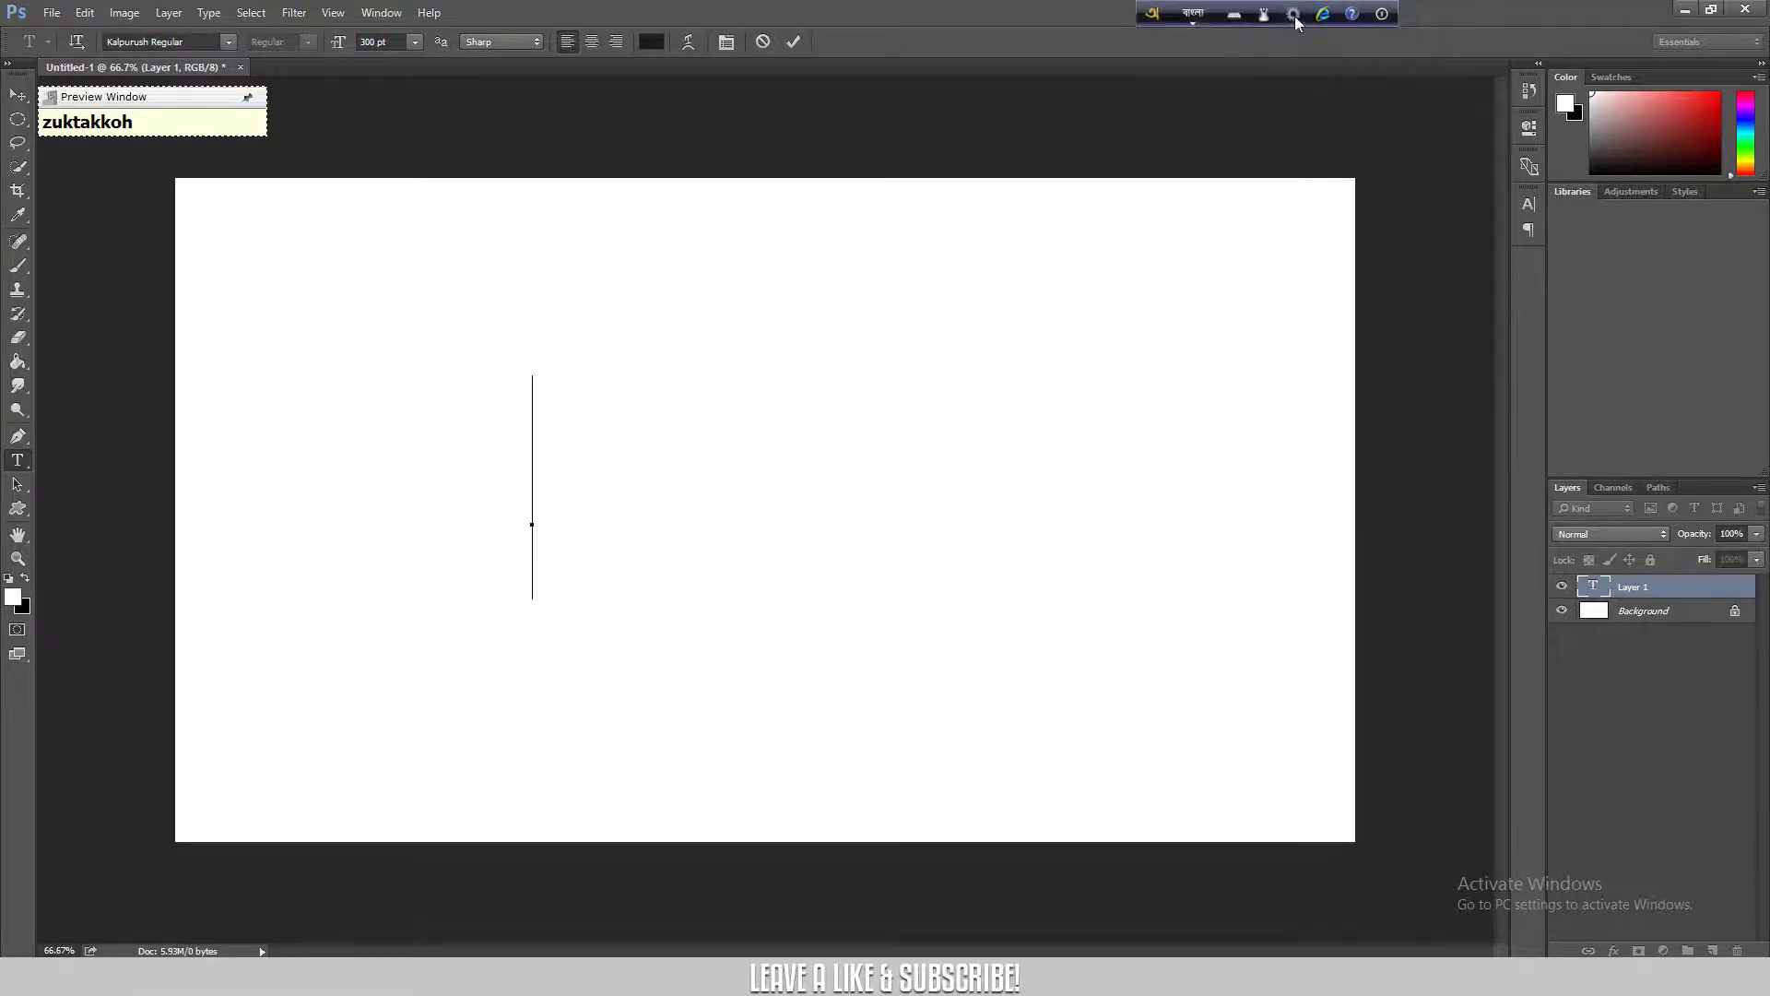
pyautogui.click(1294, 15)
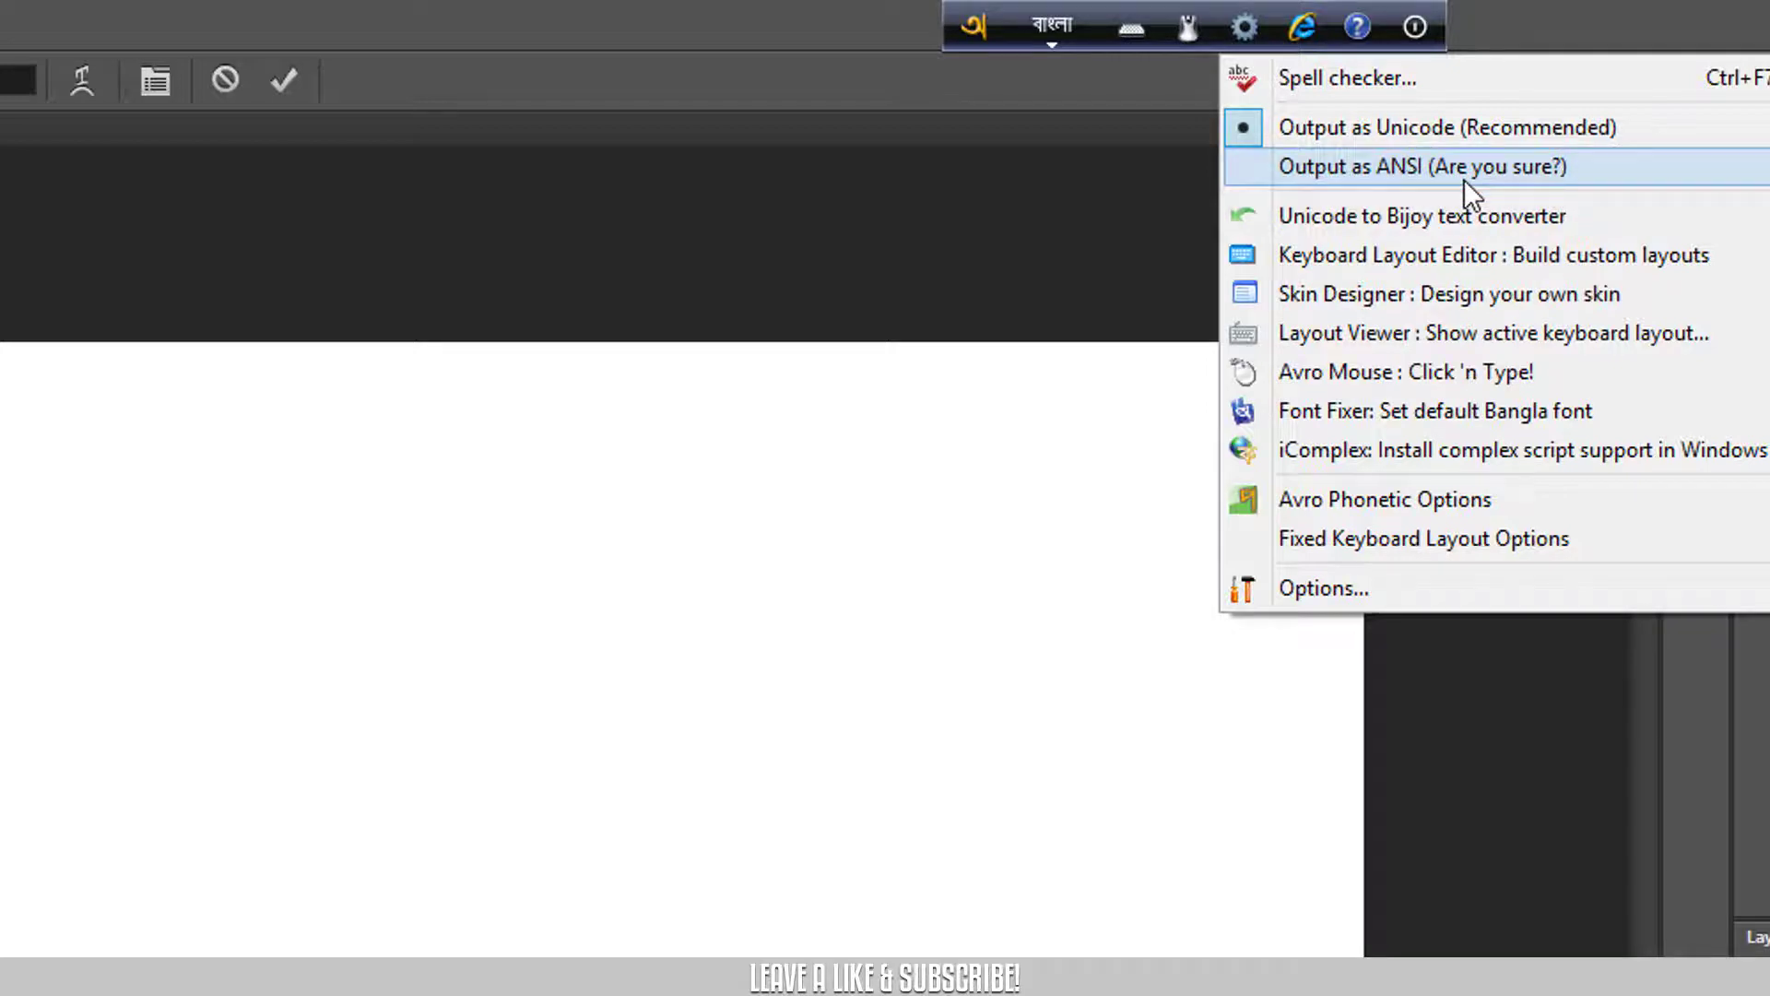
pyautogui.click(1465, 169)
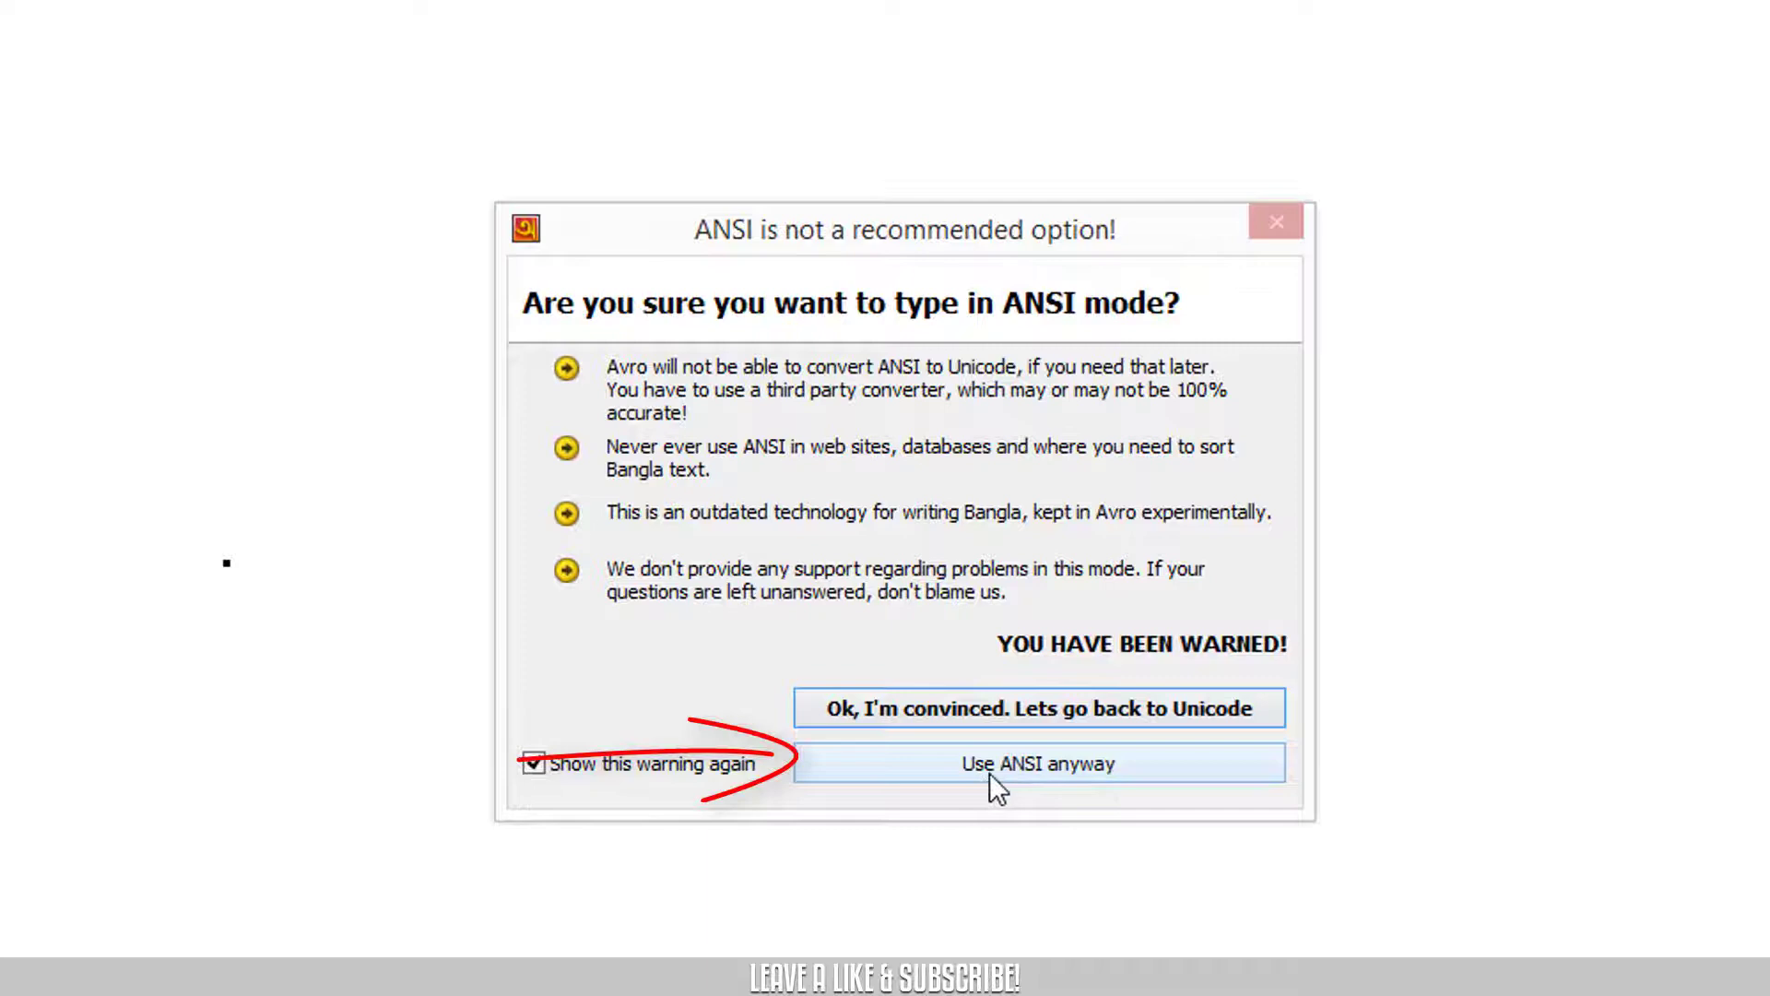
pyautogui.click(1107, 771)
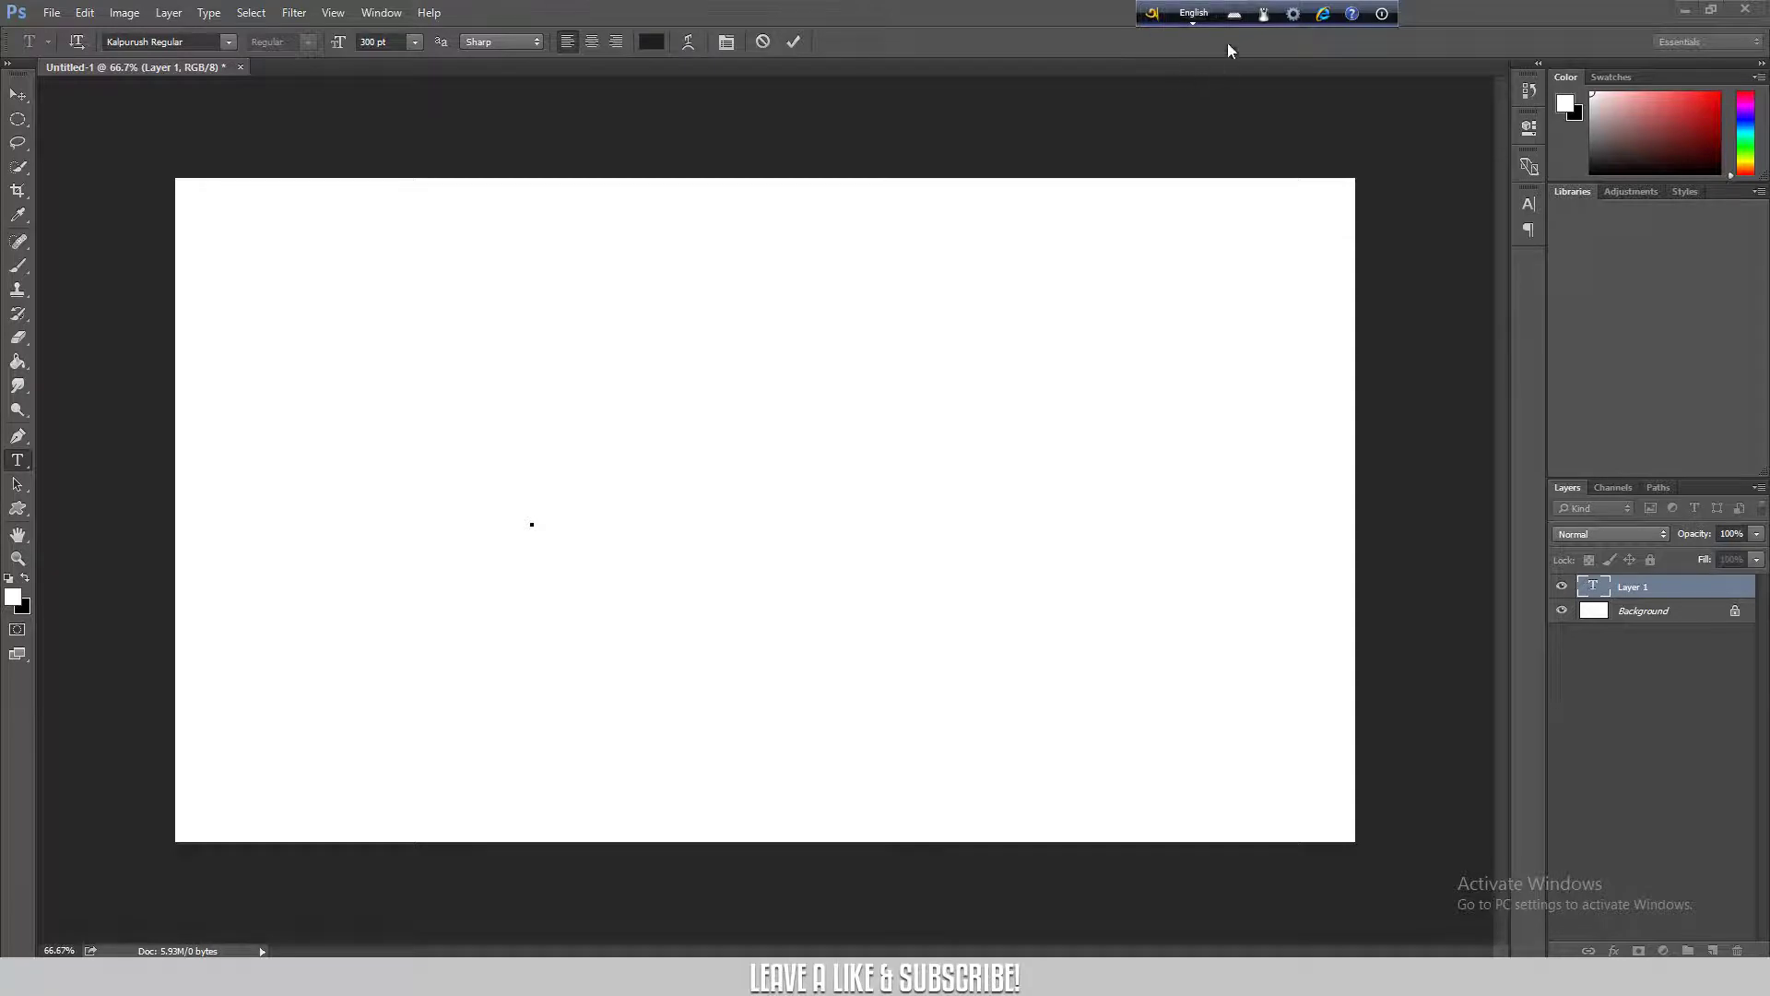
# Switch Avro back to Bangla and set the type font to KongshoMatraMJ Bold
pyautogui.click(1190, 18)
pyautogui.click(229, 43)
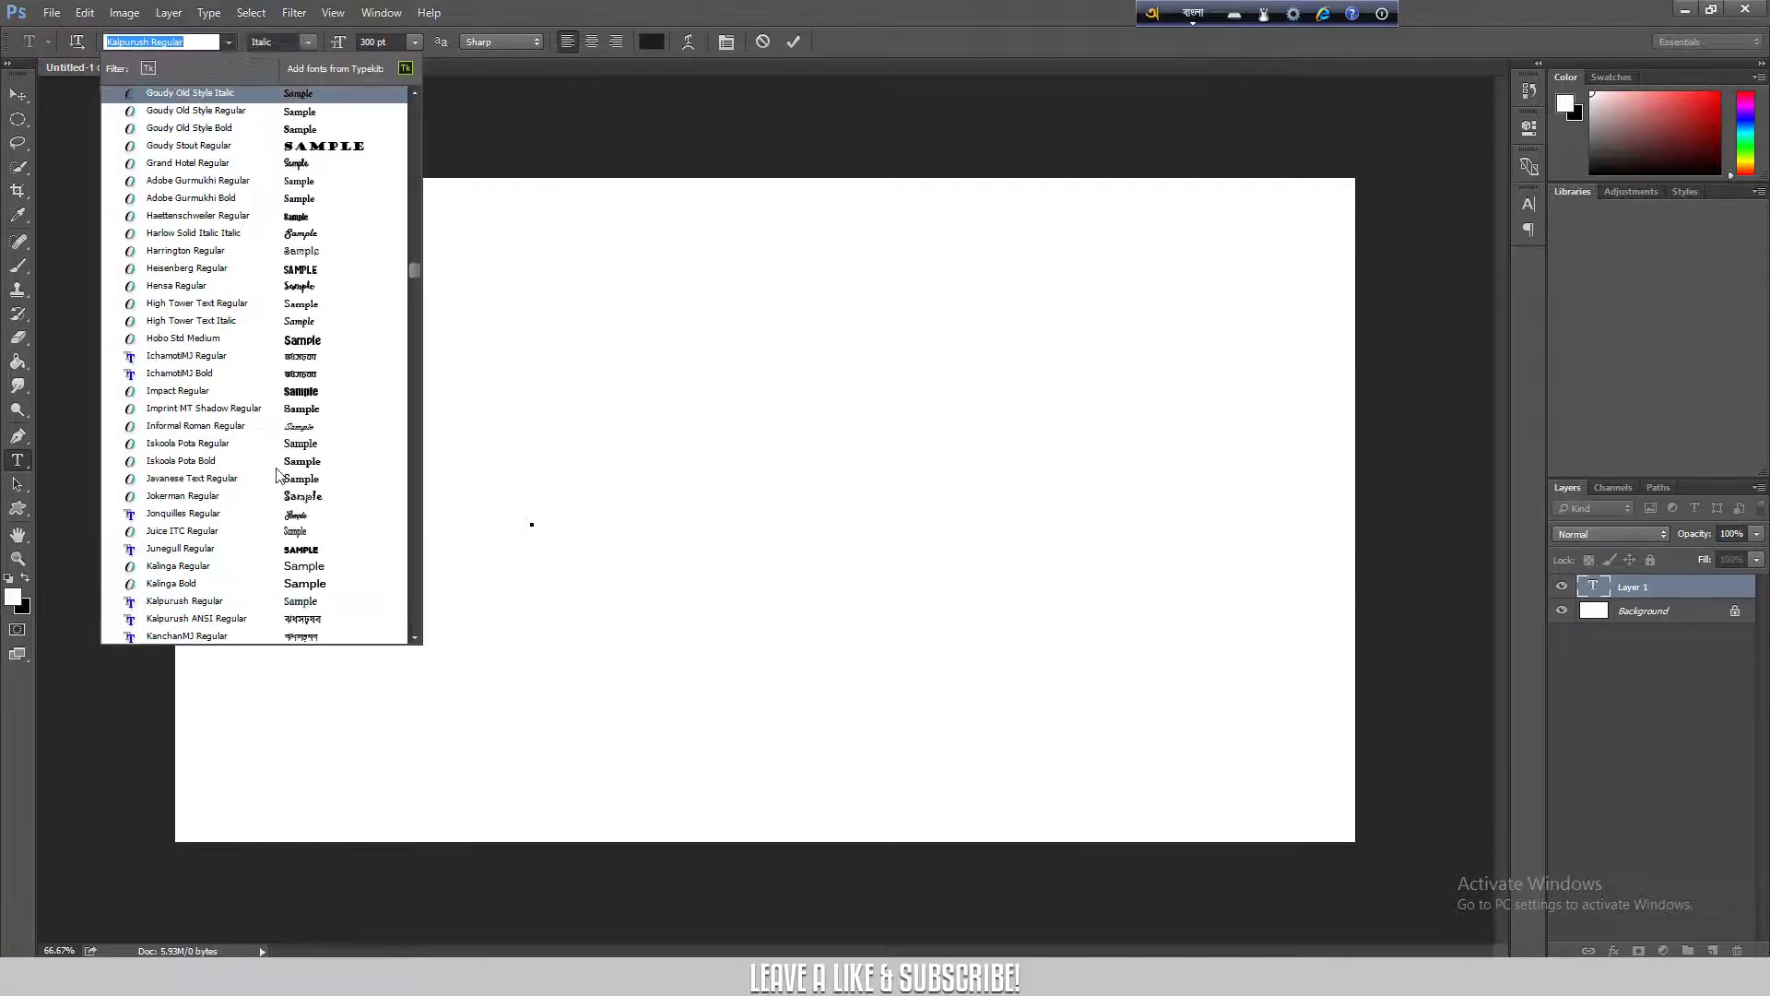
pyautogui.scroll(-2, 294, 574)
pyautogui.scroll(-7, 294, 575)
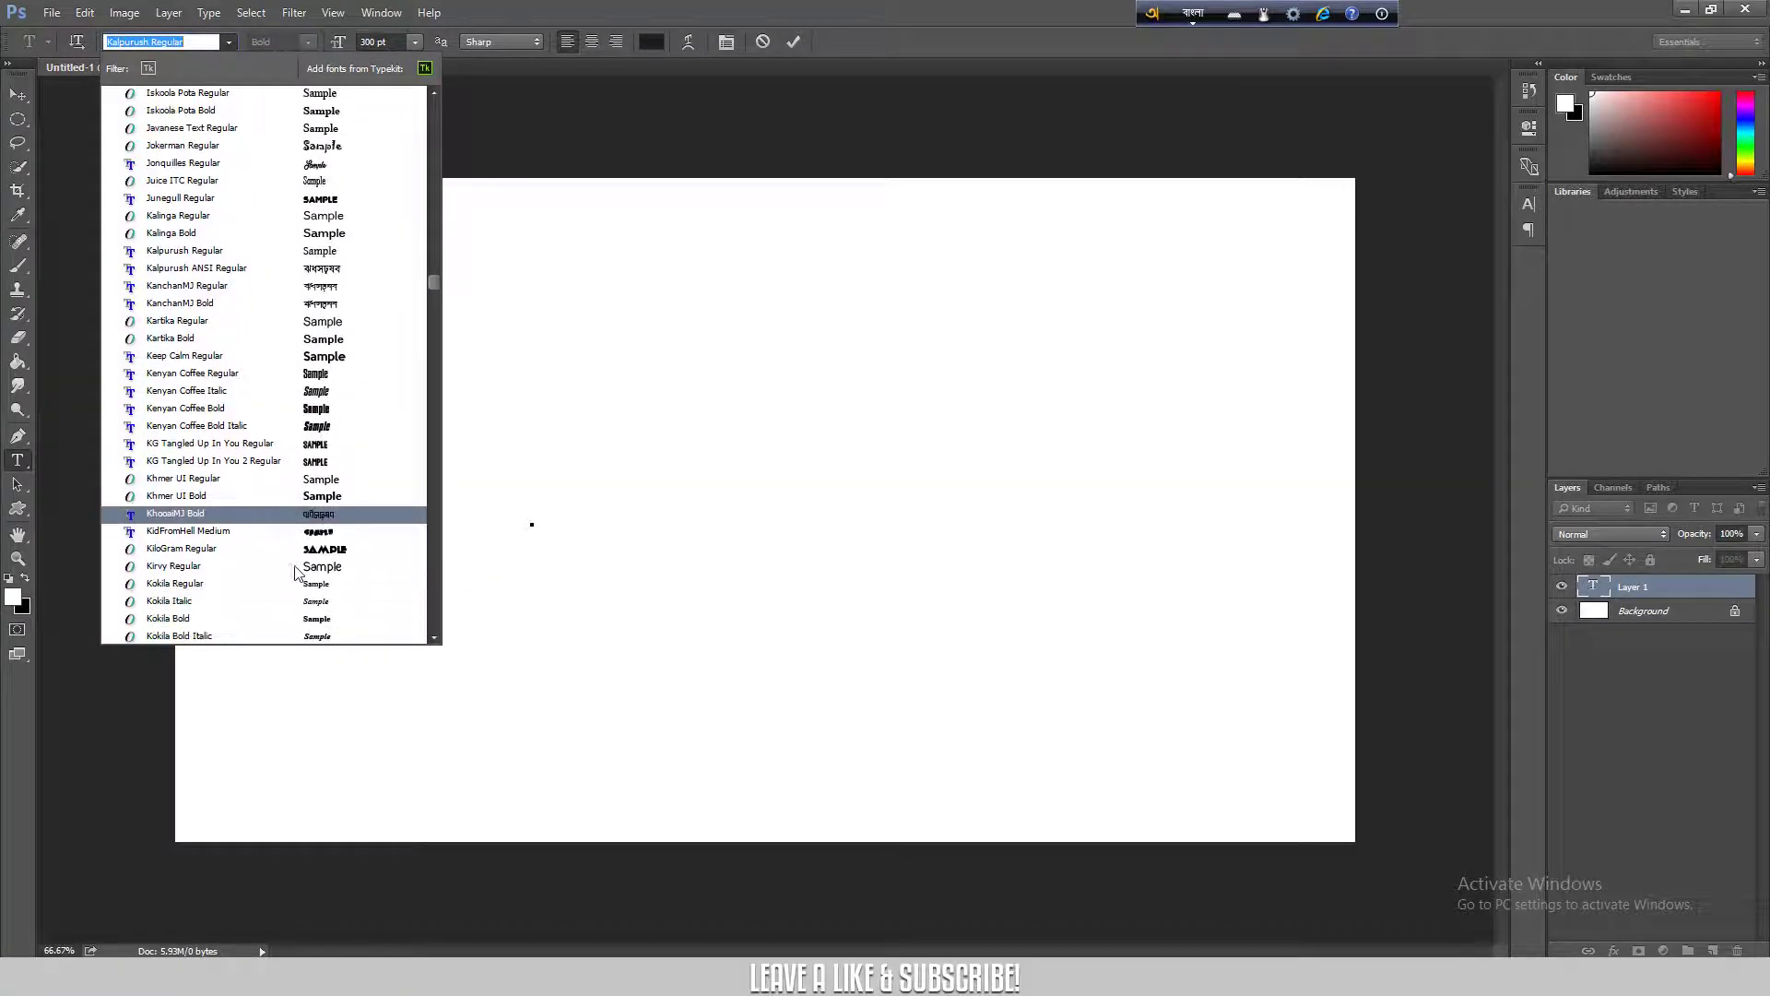
pyautogui.scroll(-1, 294, 575)
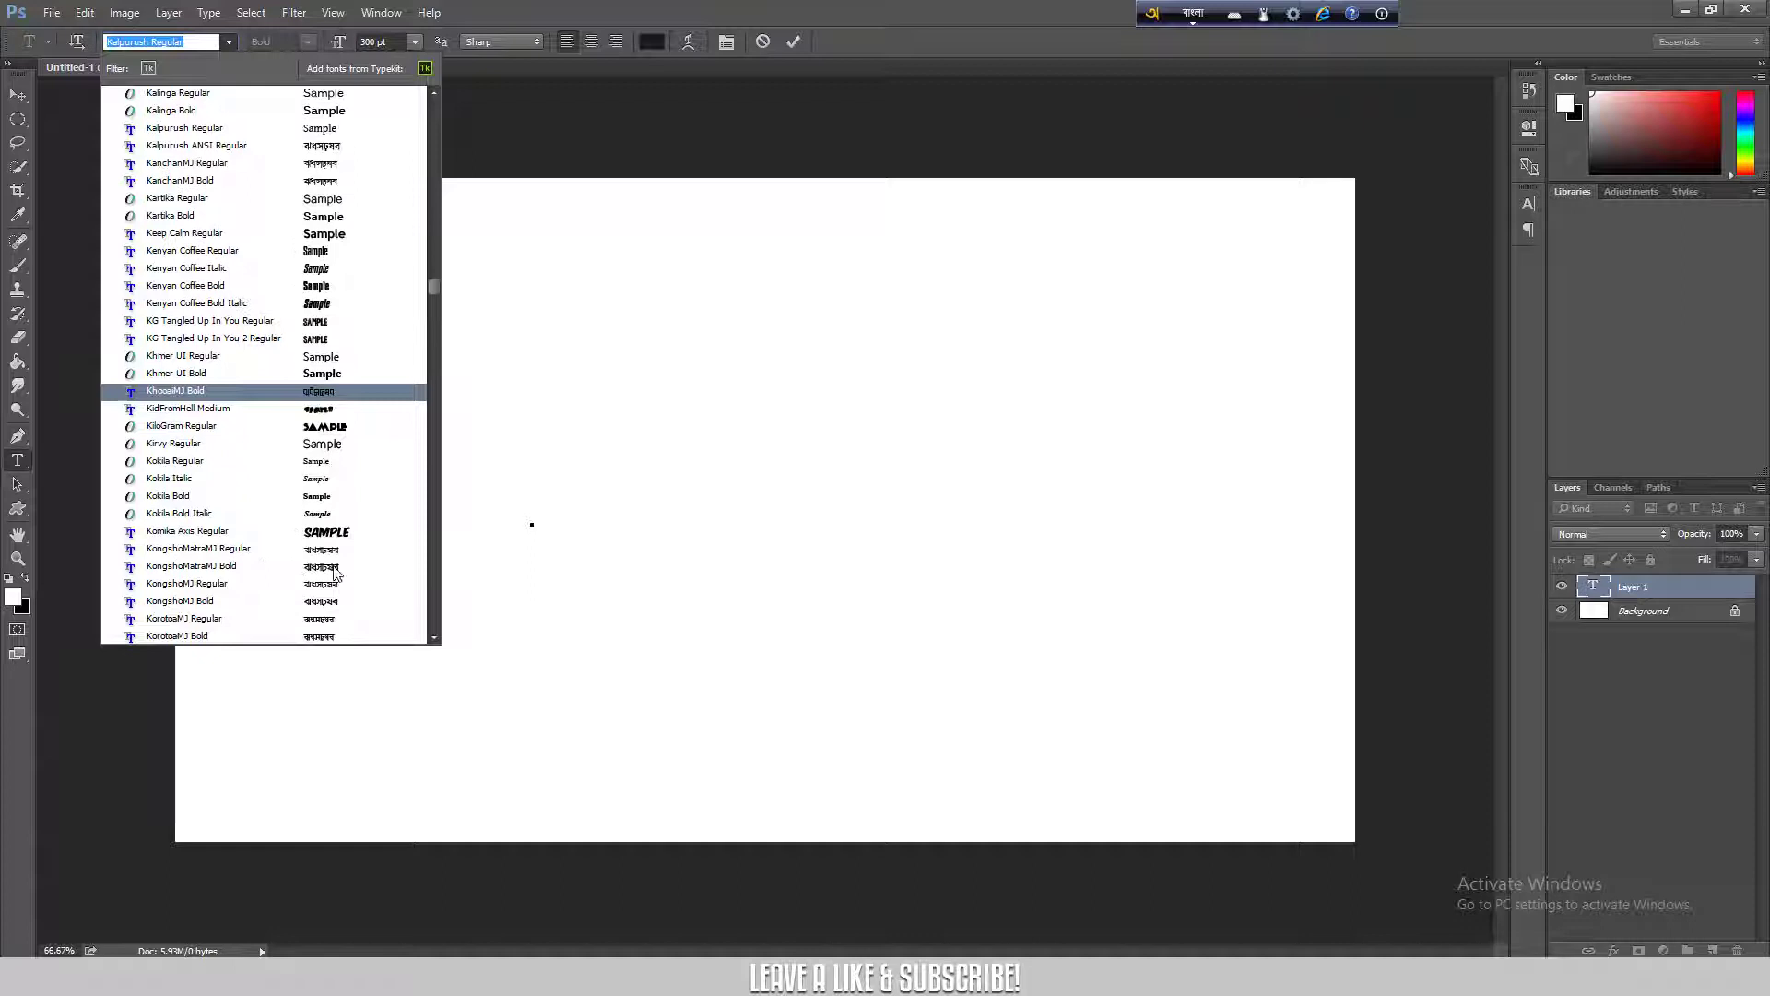
pyautogui.click(336, 572)
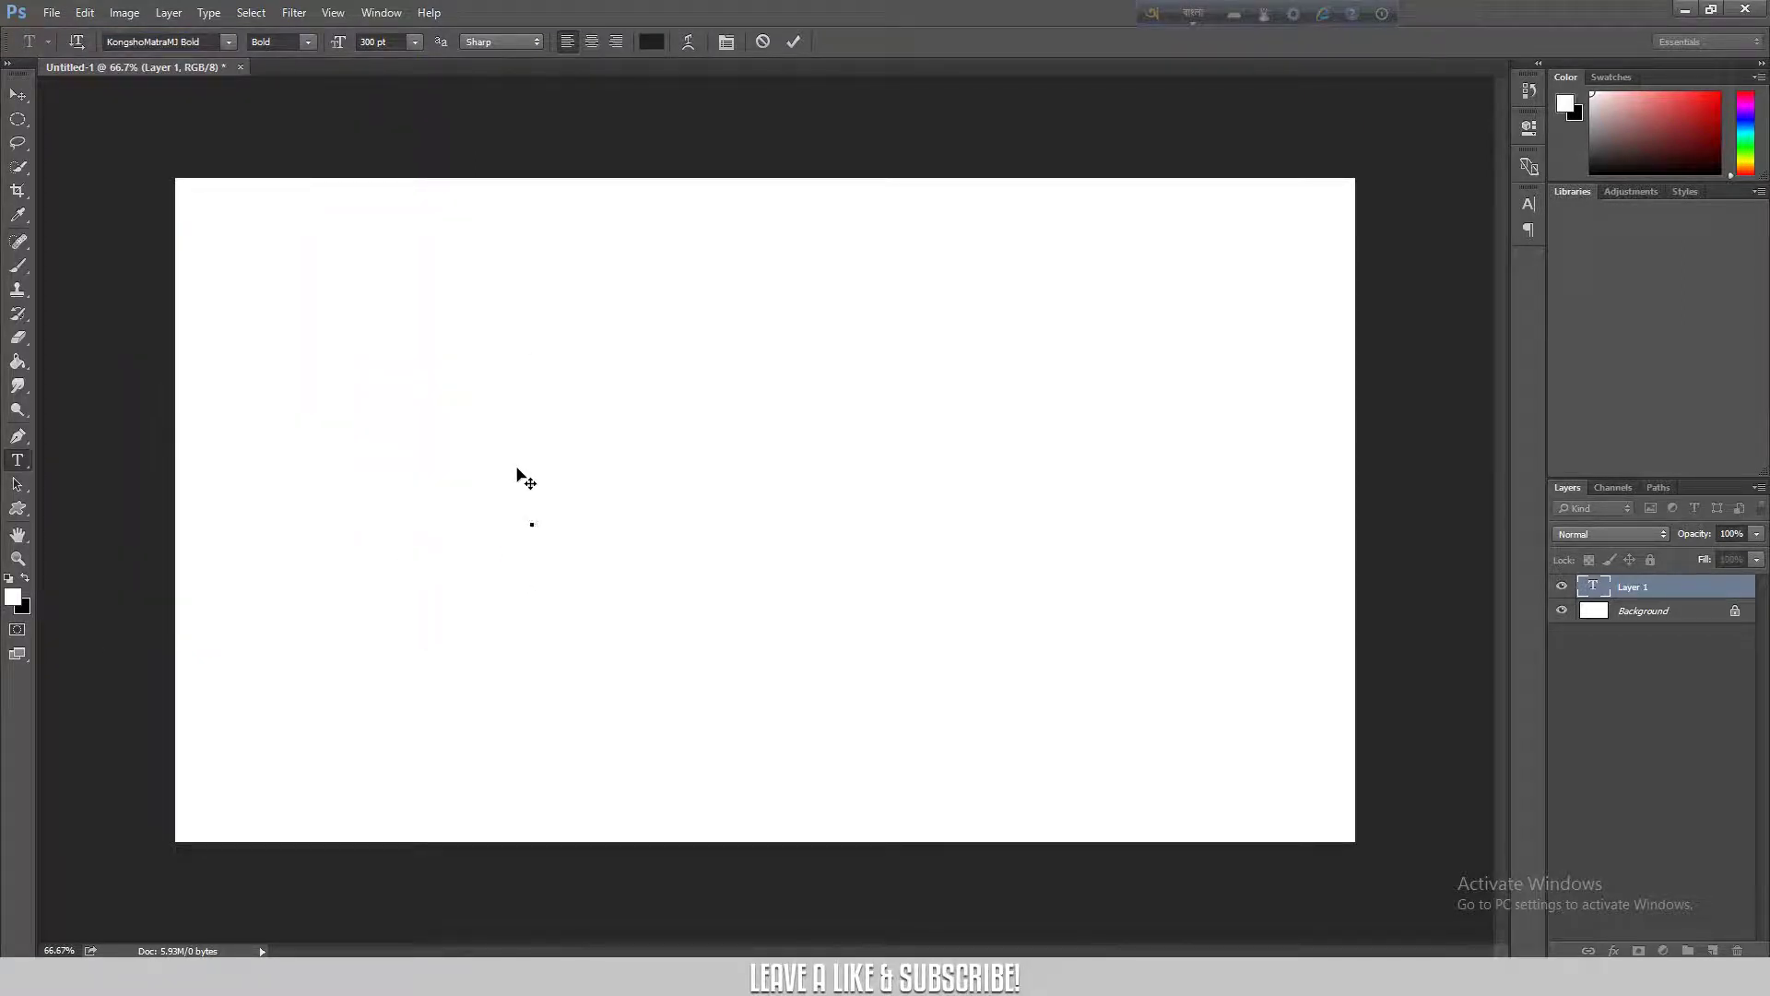
# Type 'zuktakkhor' in ANSI mode to get যুক্তাক্ষর in KongshoMatraMJ Bold
pyautogui.write('zu')
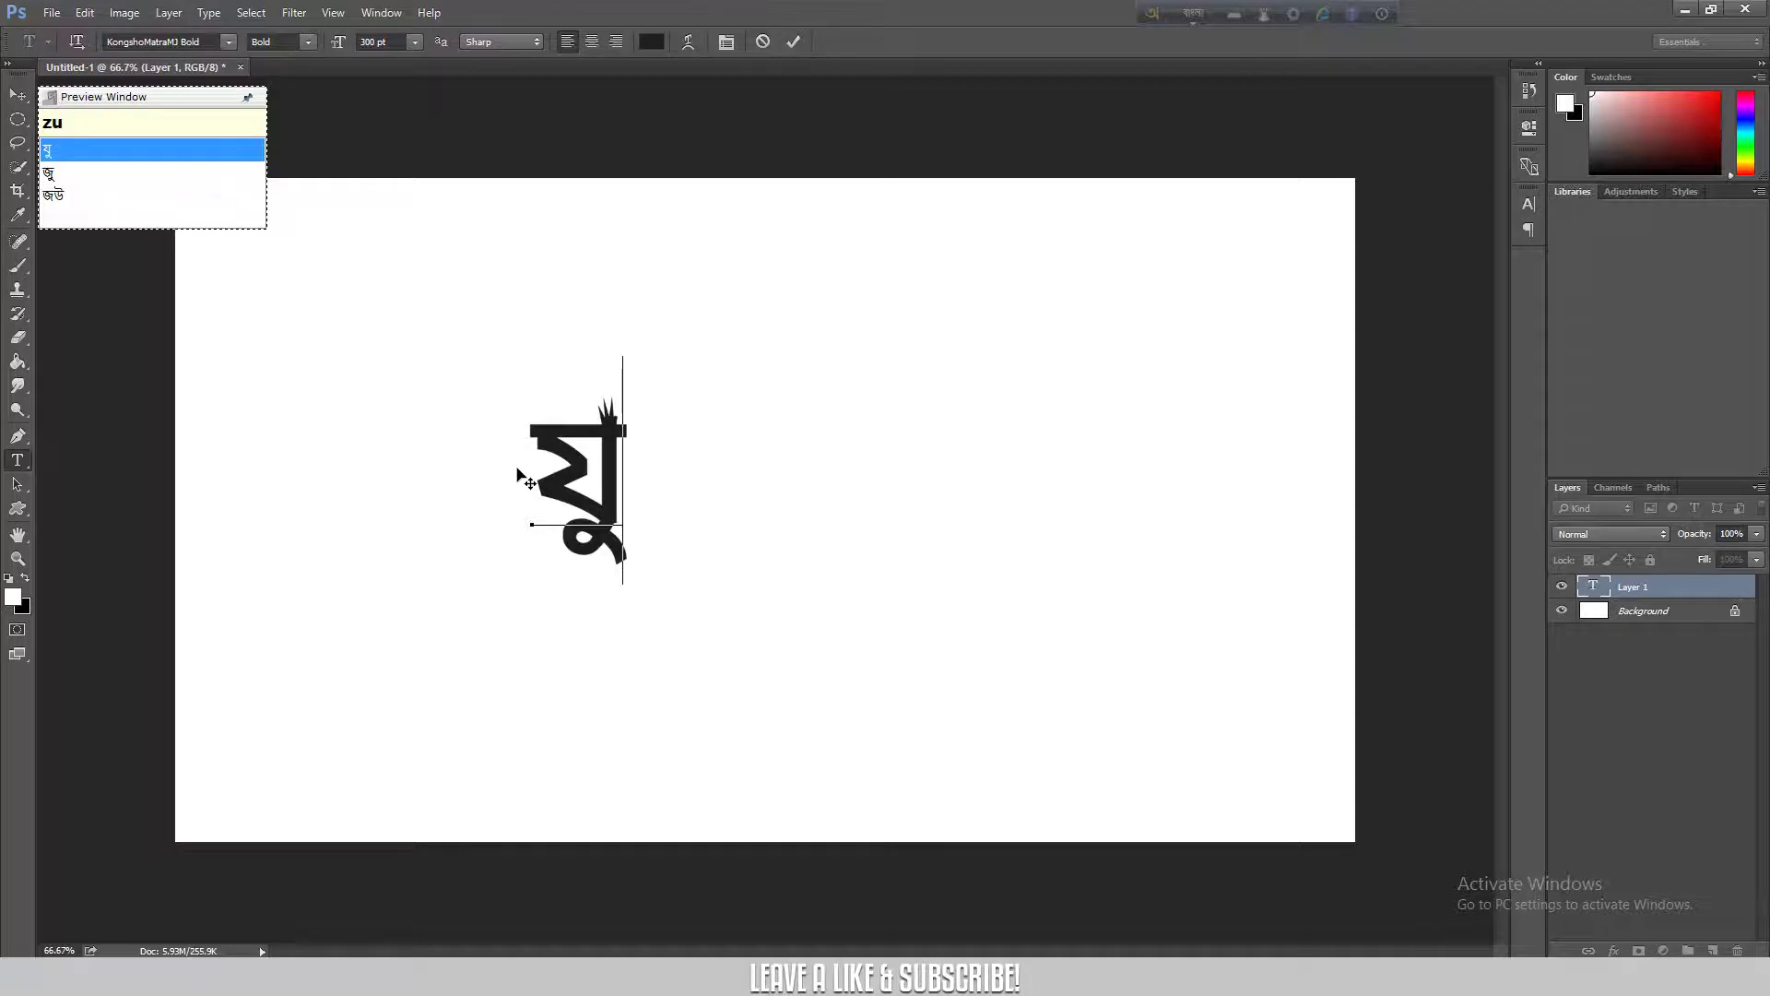
pyautogui.write('kt')
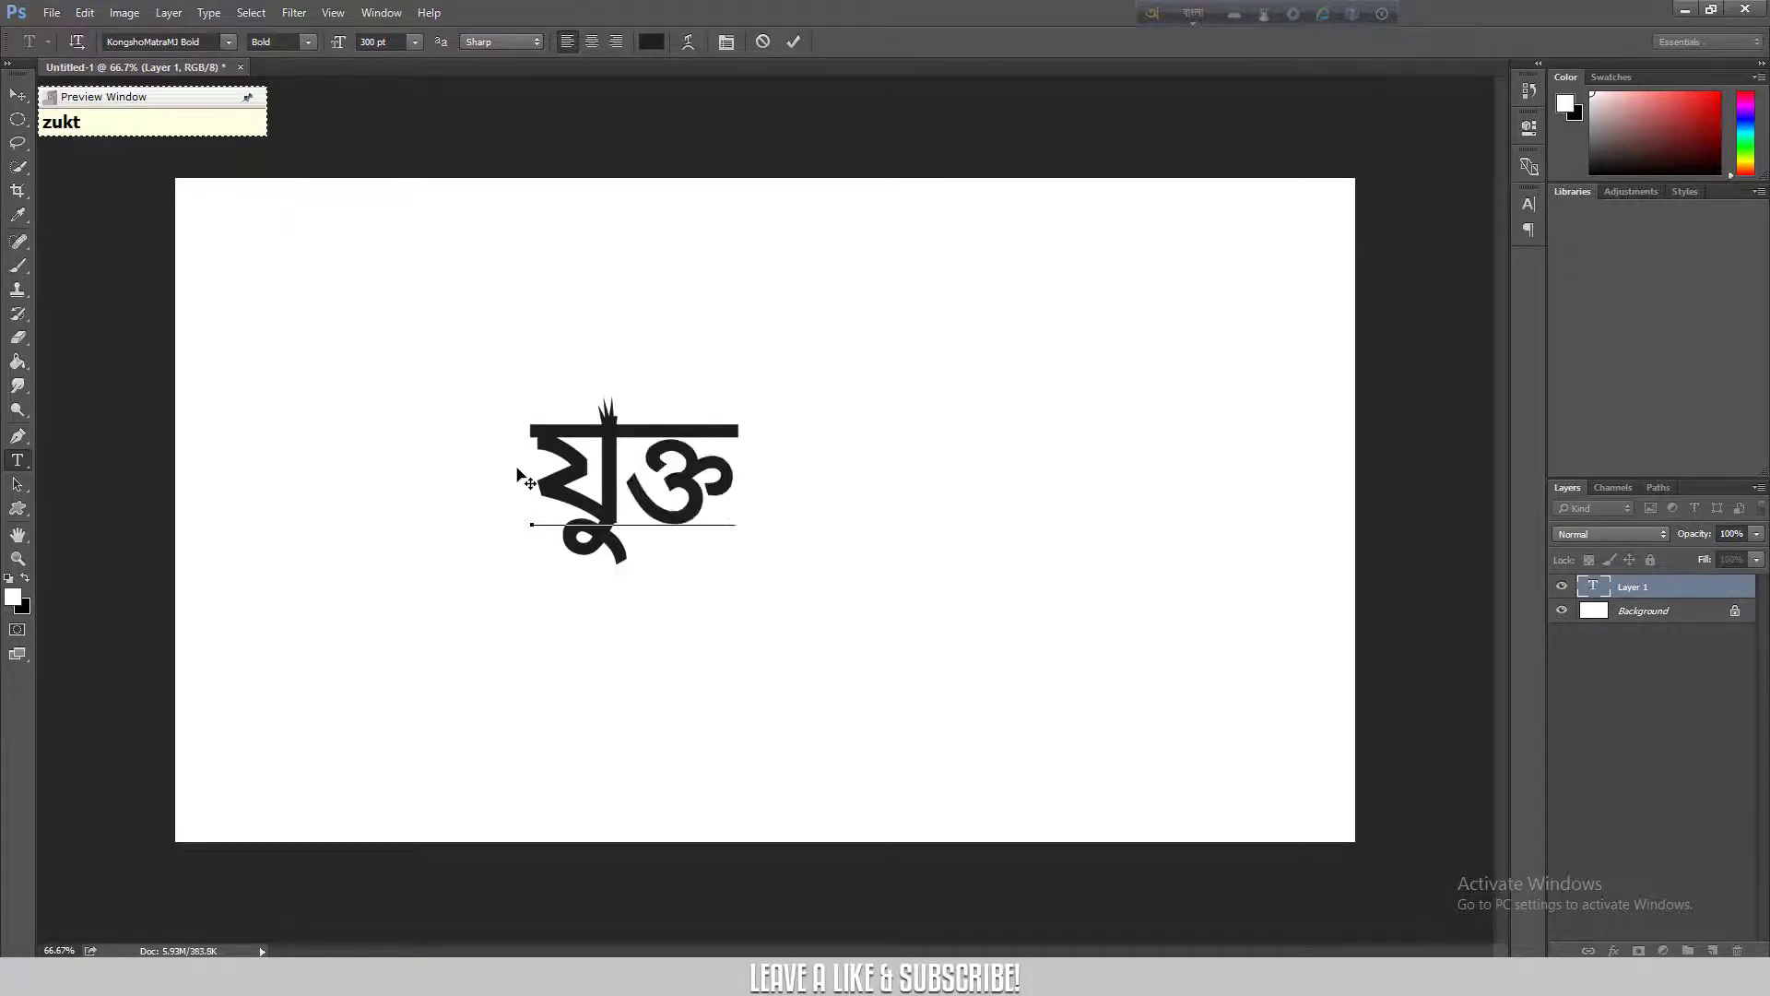
pyautogui.write('akkh')
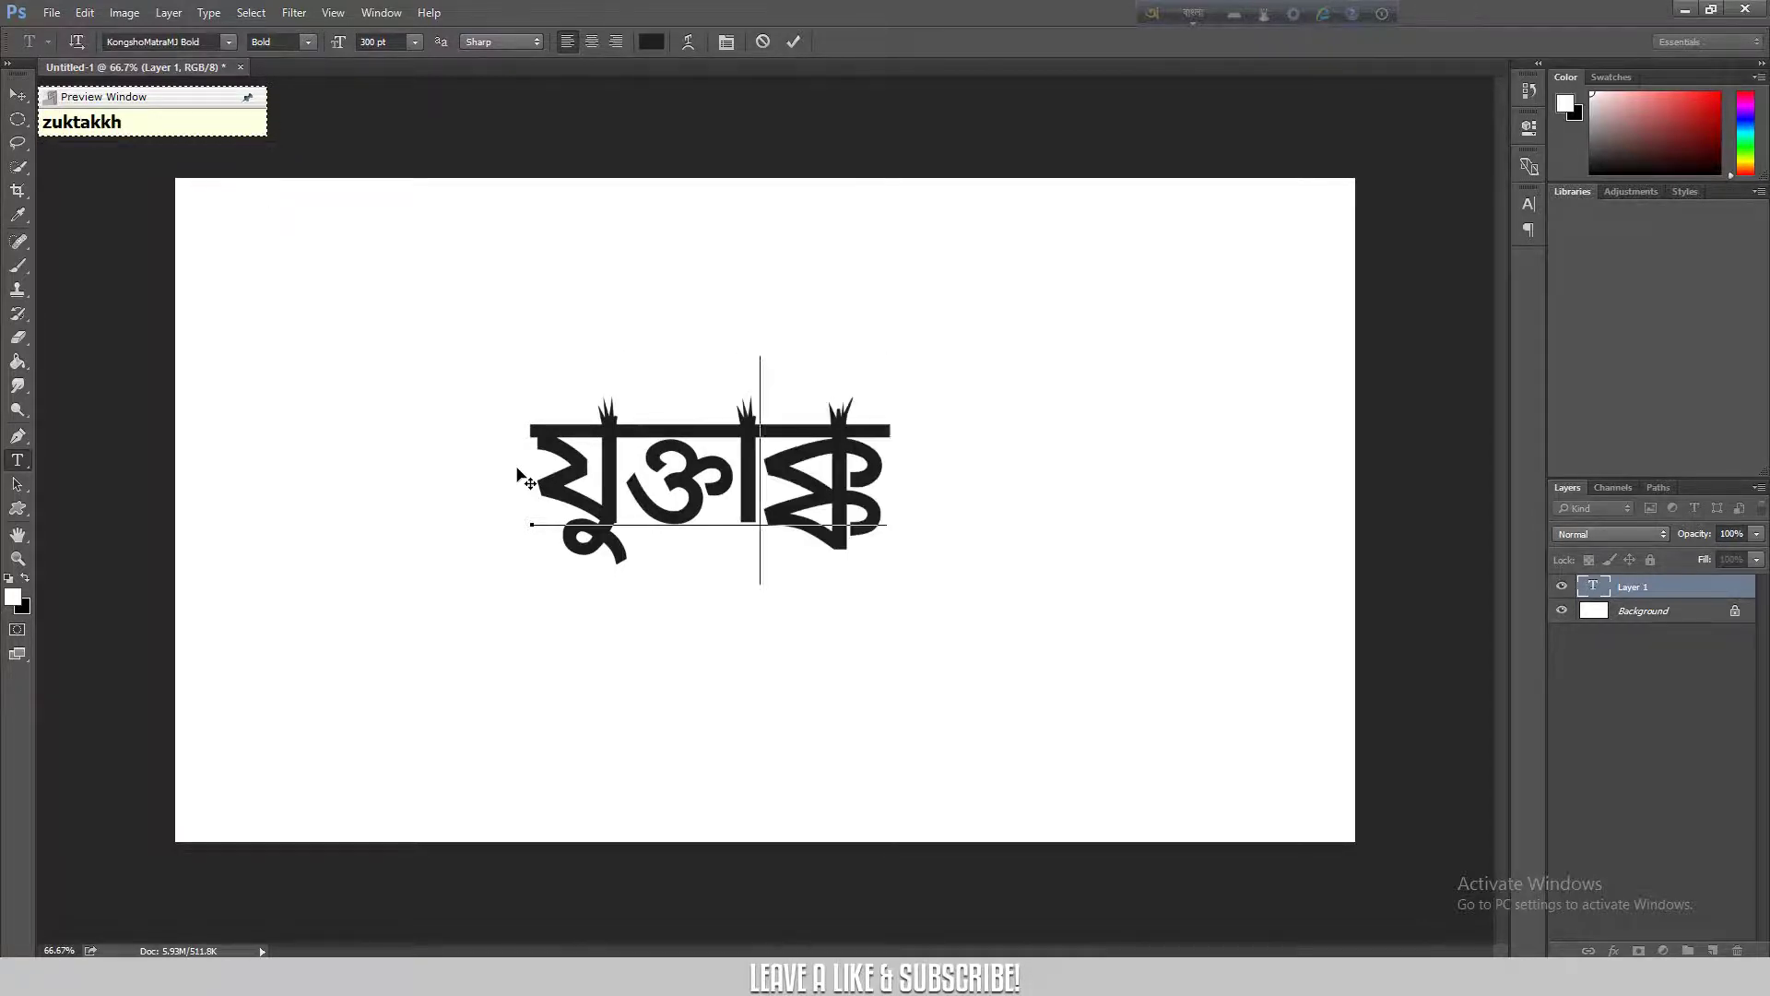
pyautogui.write('or')
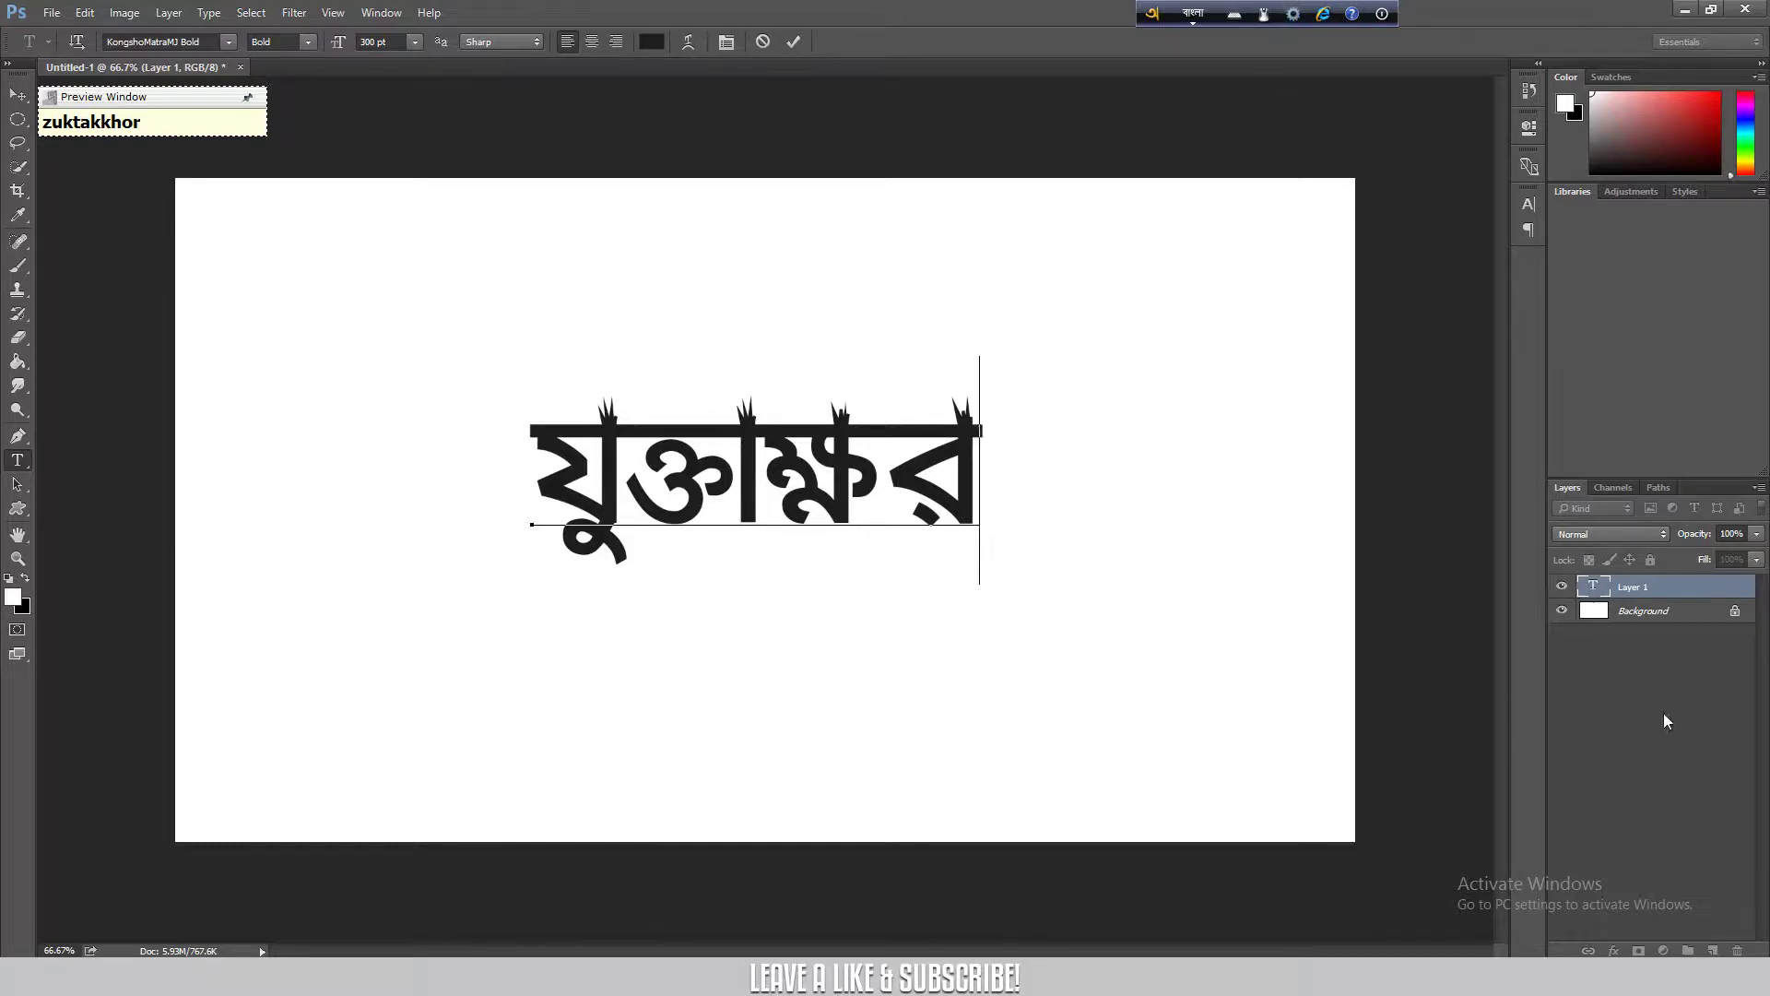
# Delete the white Background layer so the word sits on a transparent canvas
pyautogui.moveTo(1637, 613); pyautogui.dragTo(1738, 951)
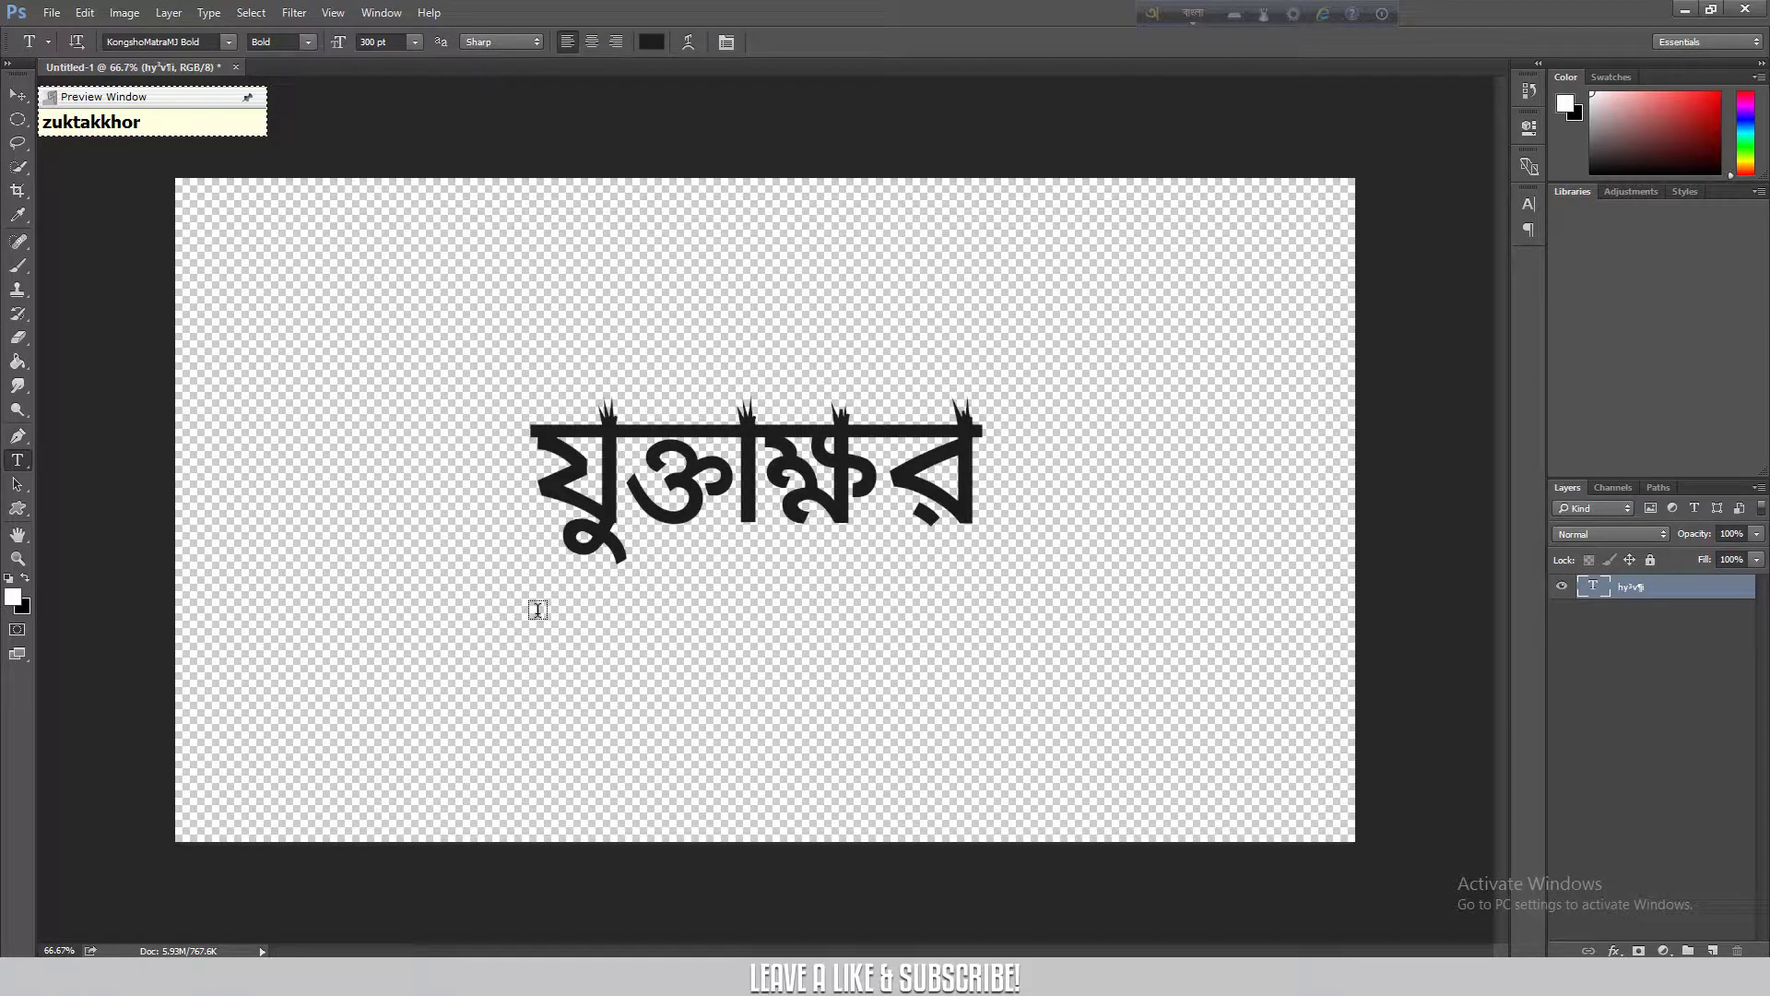
# Set up Save As with file type PNG (*.PNG;*.PNS) and the name Untitled-1.png
pyautogui.click(51, 13)
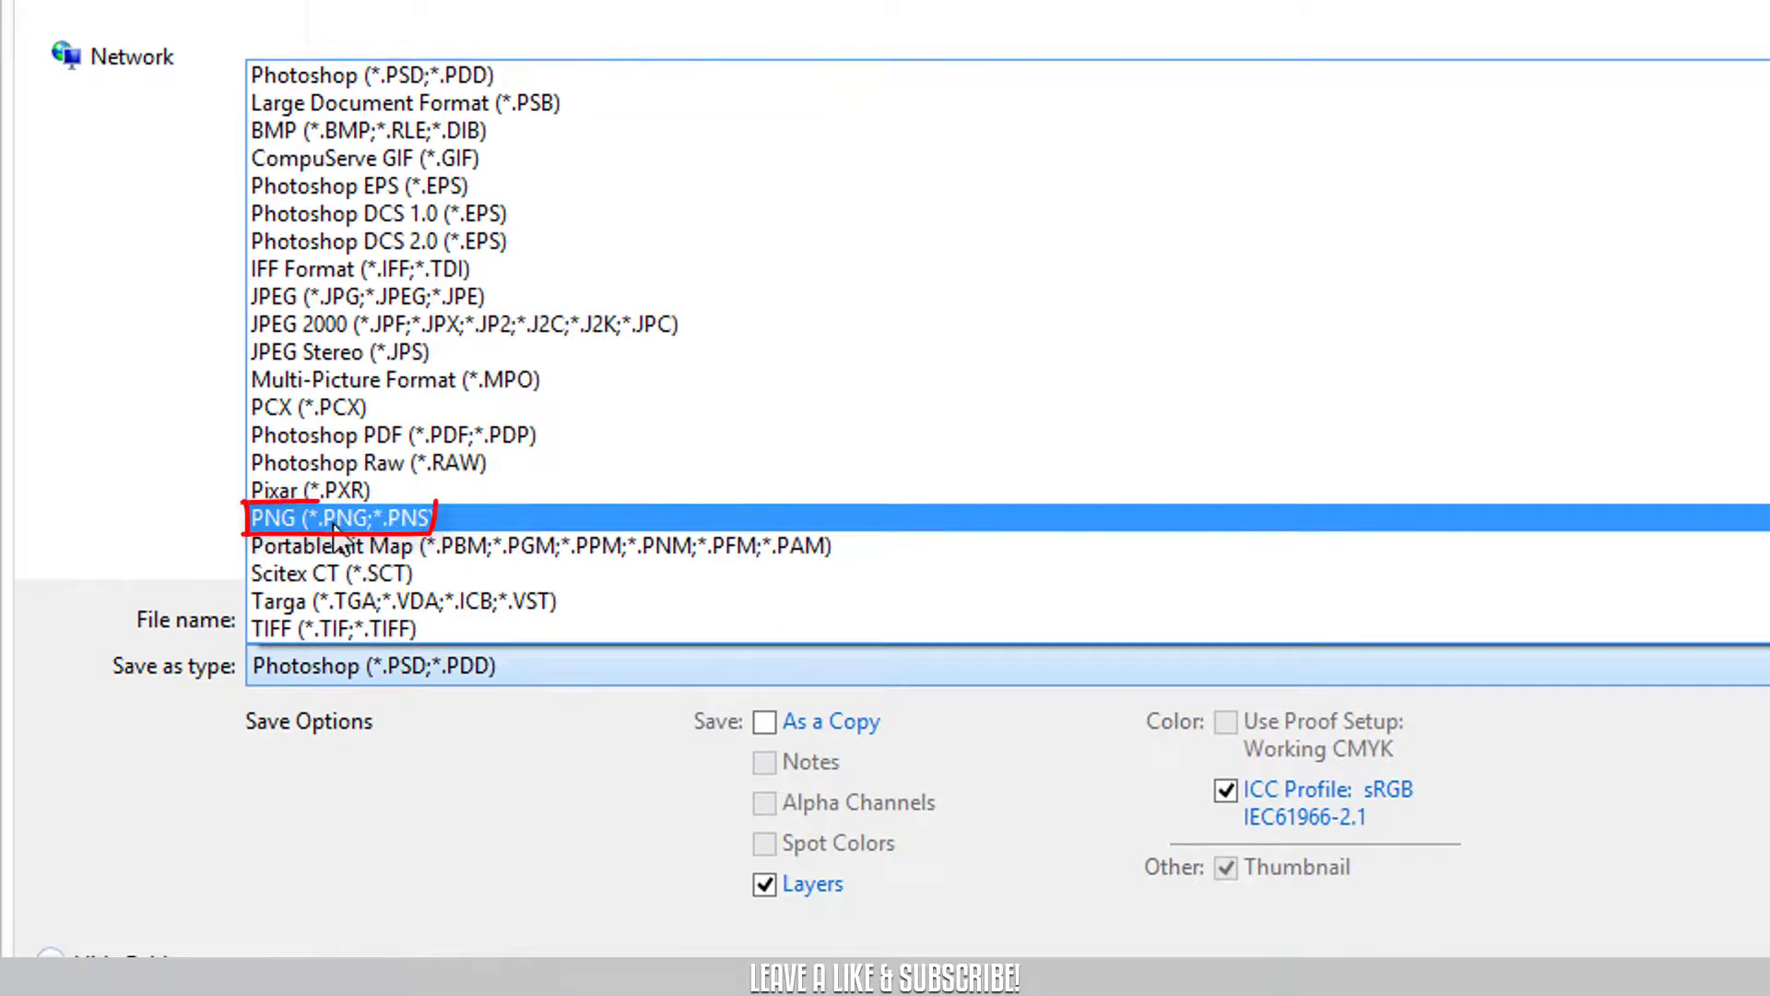
pyautogui.click(289, 522)
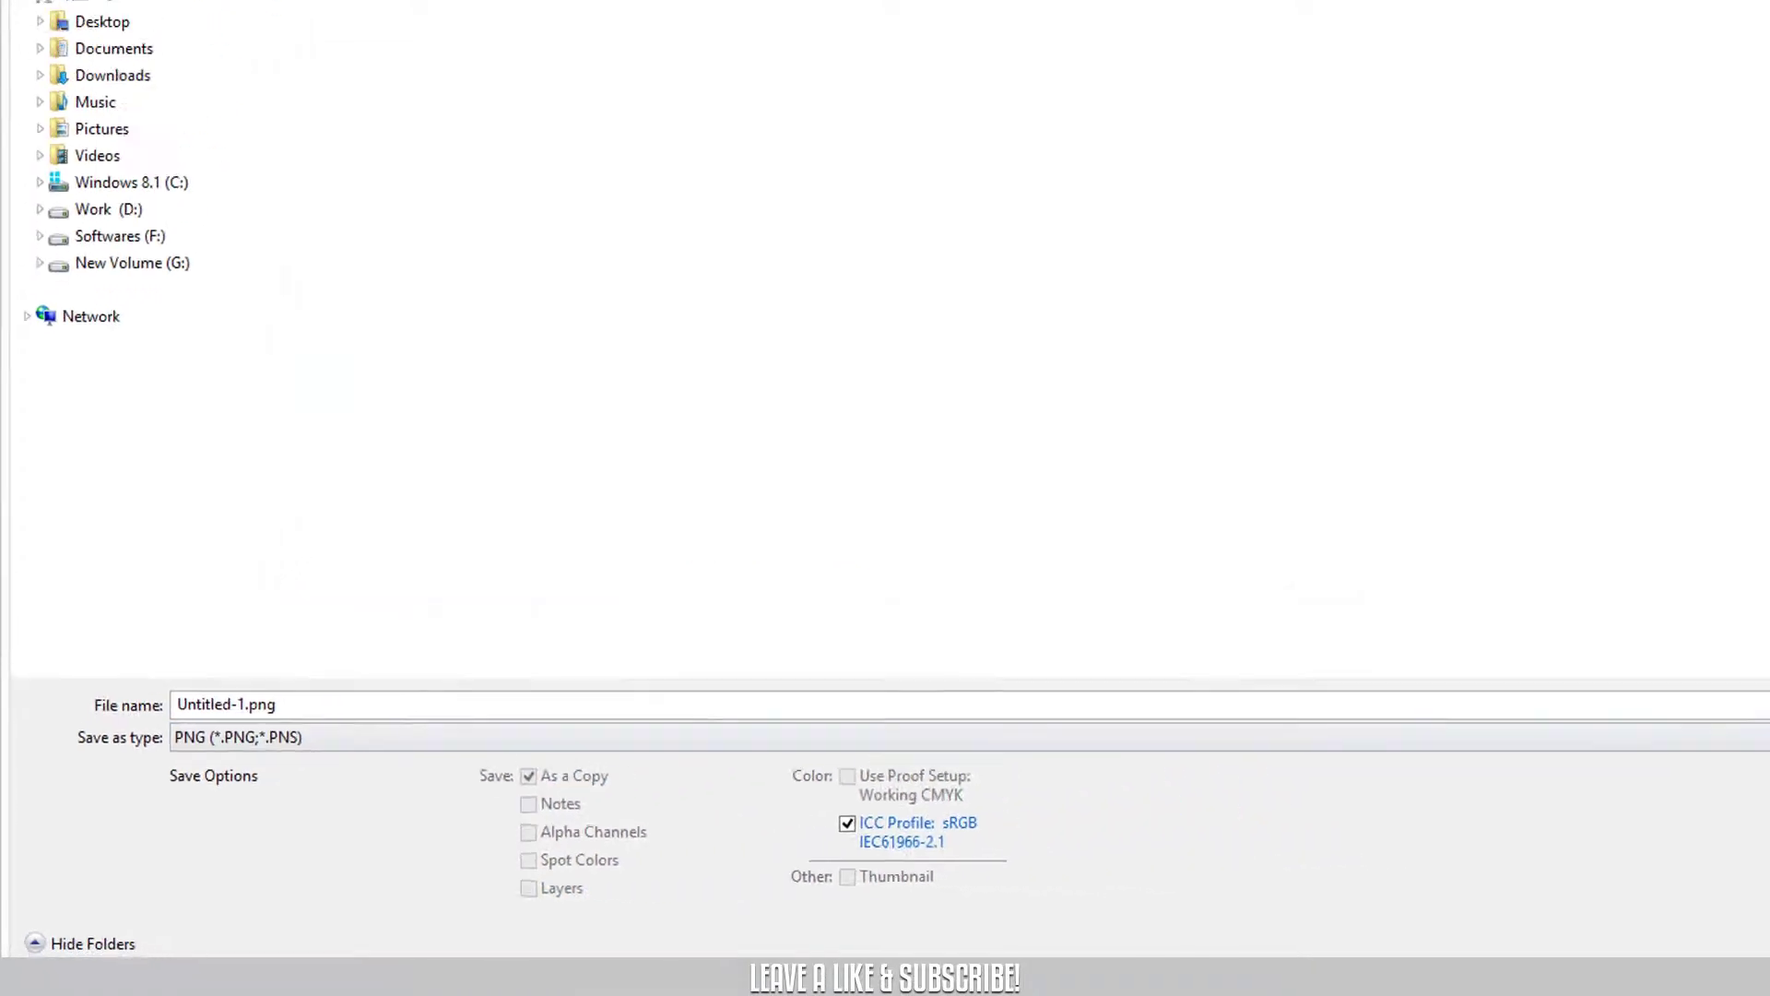
pyautogui.click(1741, 13)
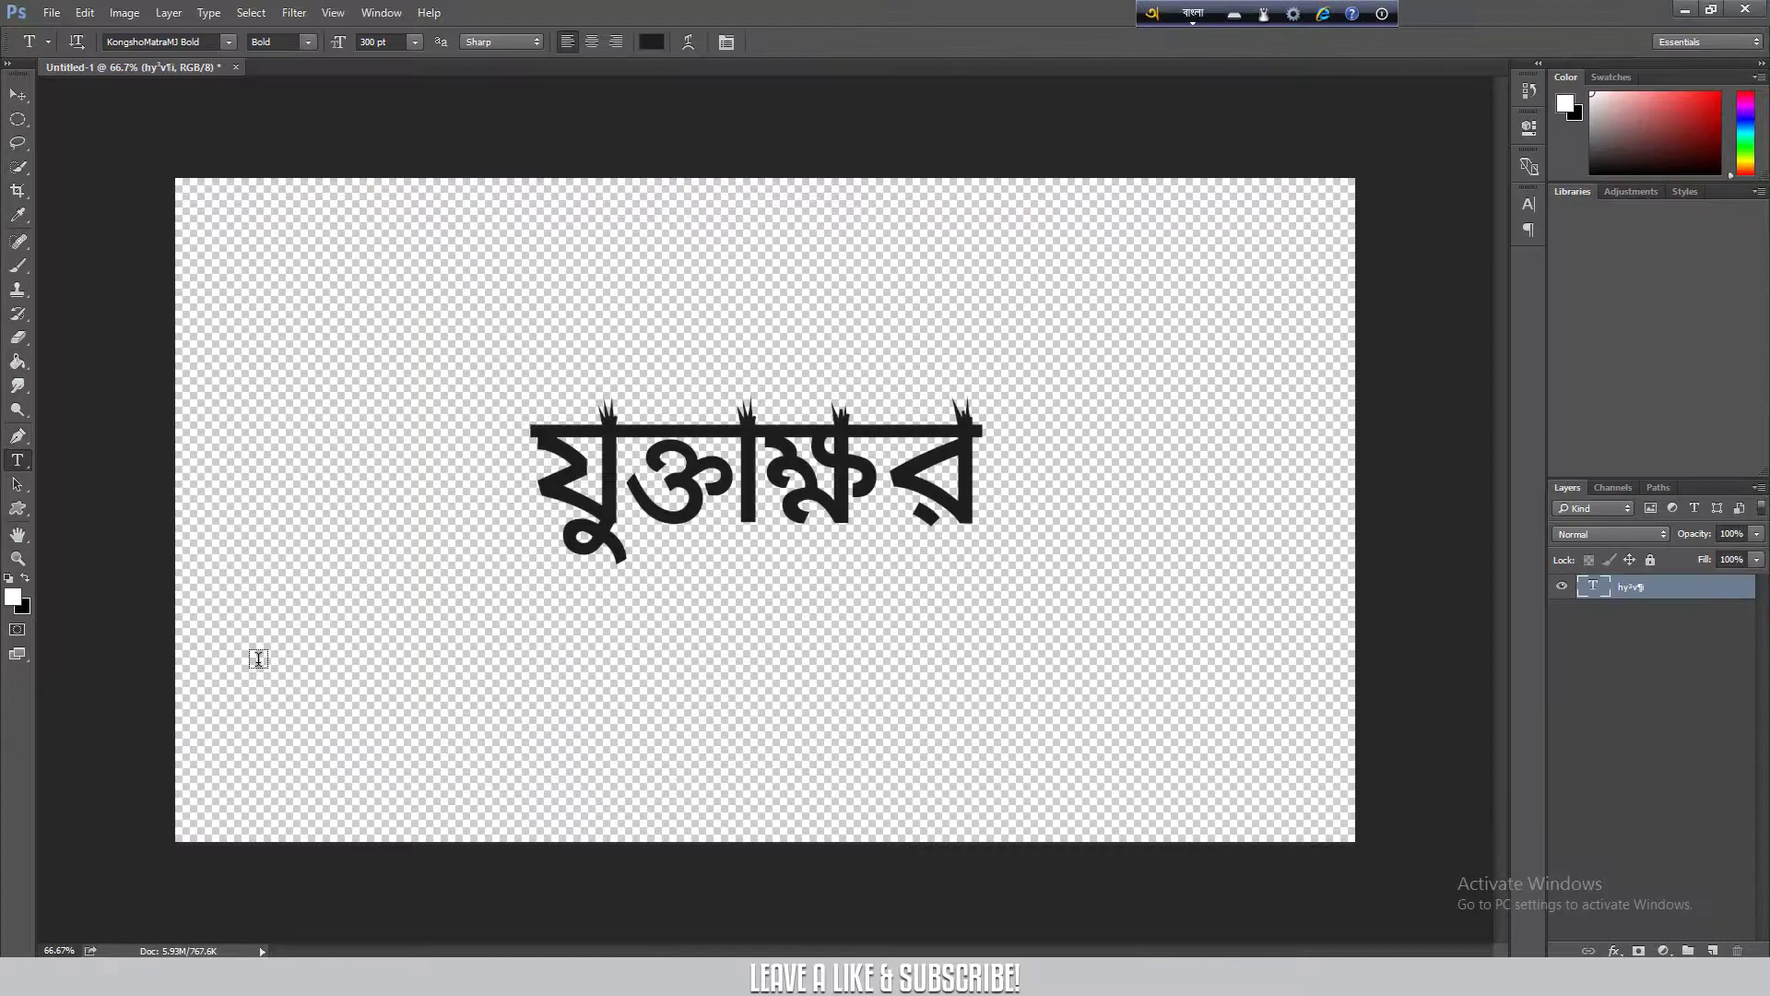